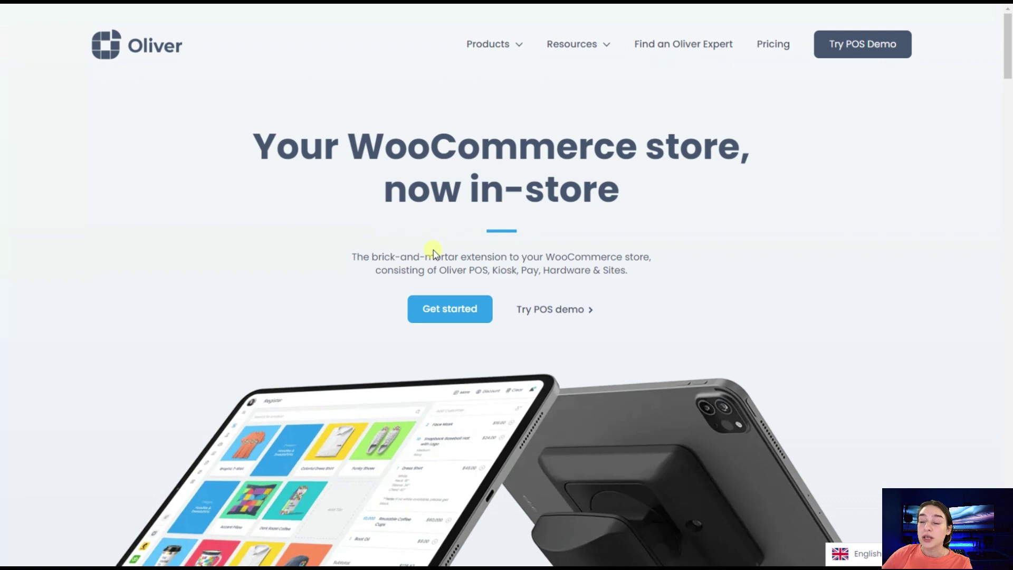
Step: Open plan signup, compare the Basic and Pro plans, then settle on the Free $0.00 plan
{"action": "left_click", "coordinate": [450, 316]}
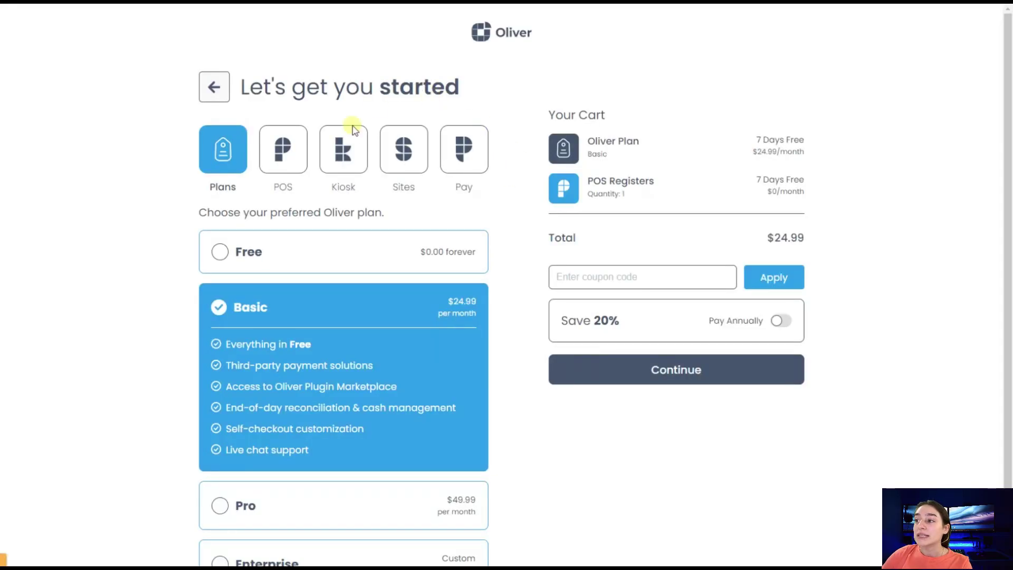
{"action": "left_click", "coordinate": [281, 252]}
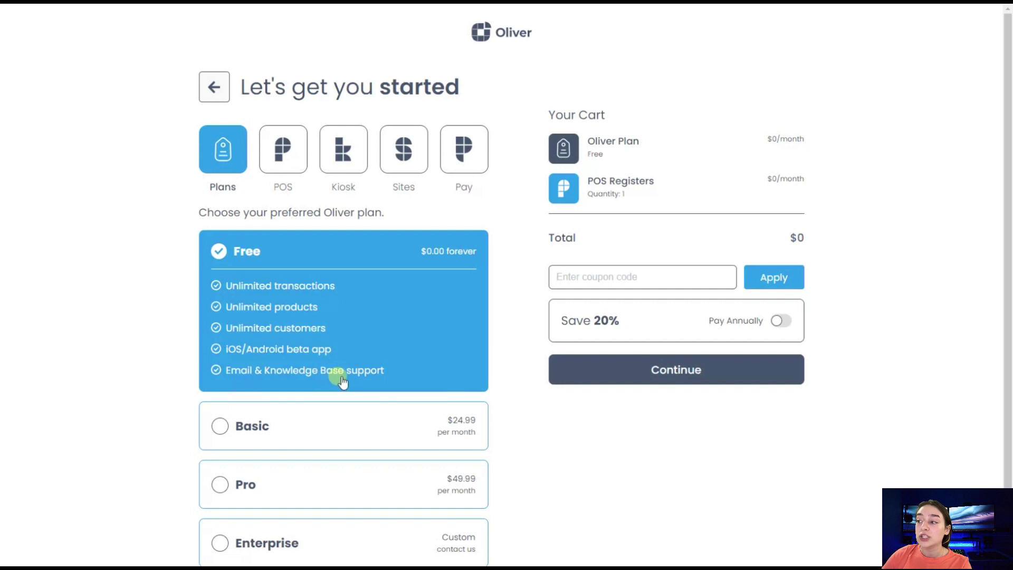
{"action": "left_click", "coordinate": [334, 417]}
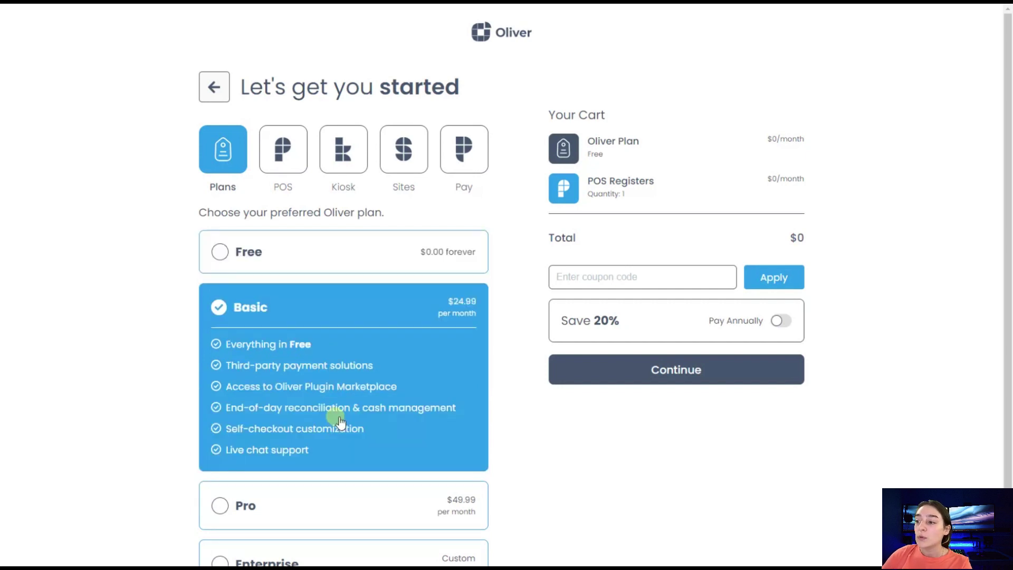
{"action": "scroll", "coordinate": [331, 383], "scroll_direction": "down", "scroll_amount": 1}
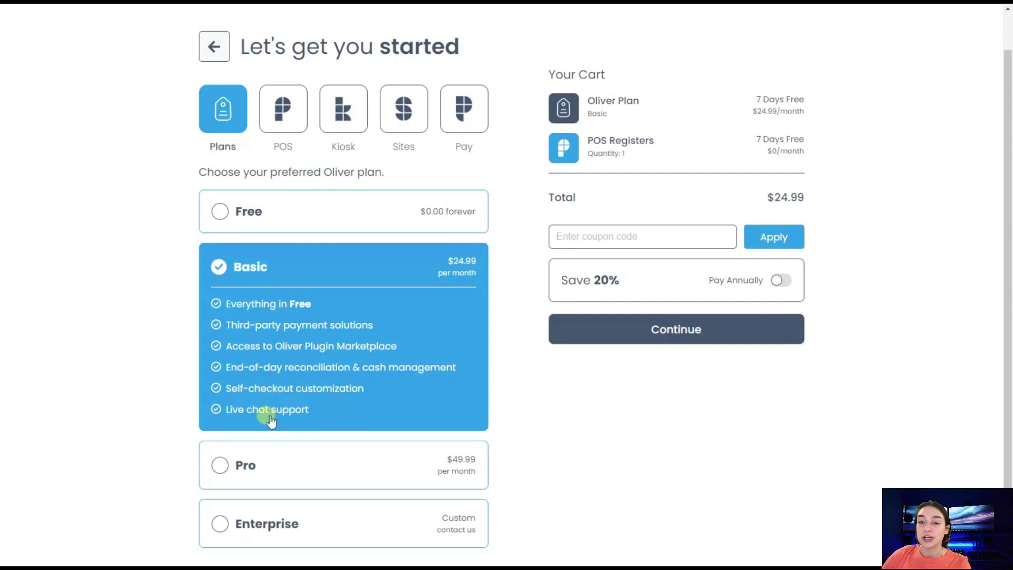
{"action": "left_click", "coordinate": [283, 460]}
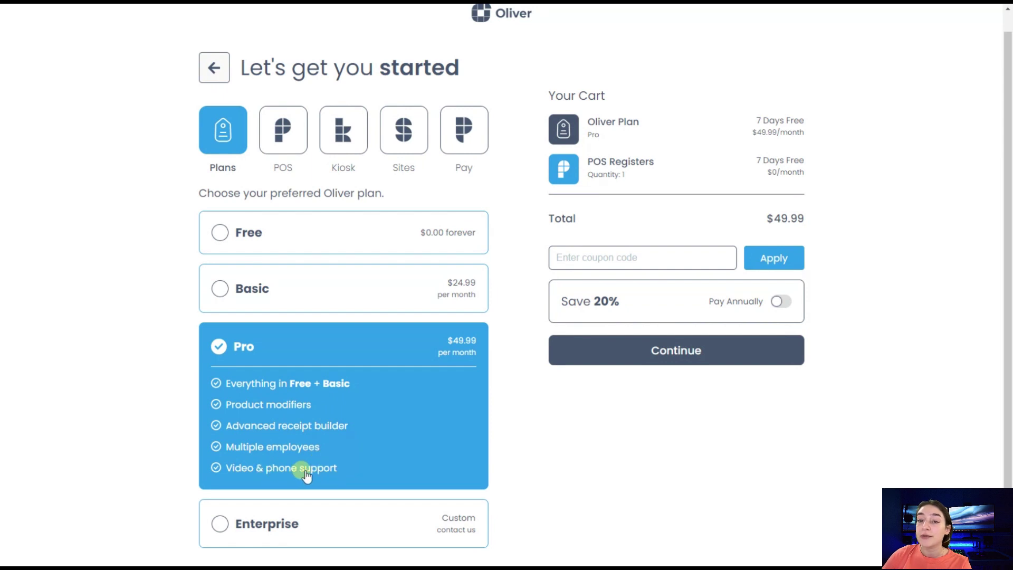
{"action": "scroll", "coordinate": [303, 473], "scroll_direction": "up", "scroll_amount": 1}
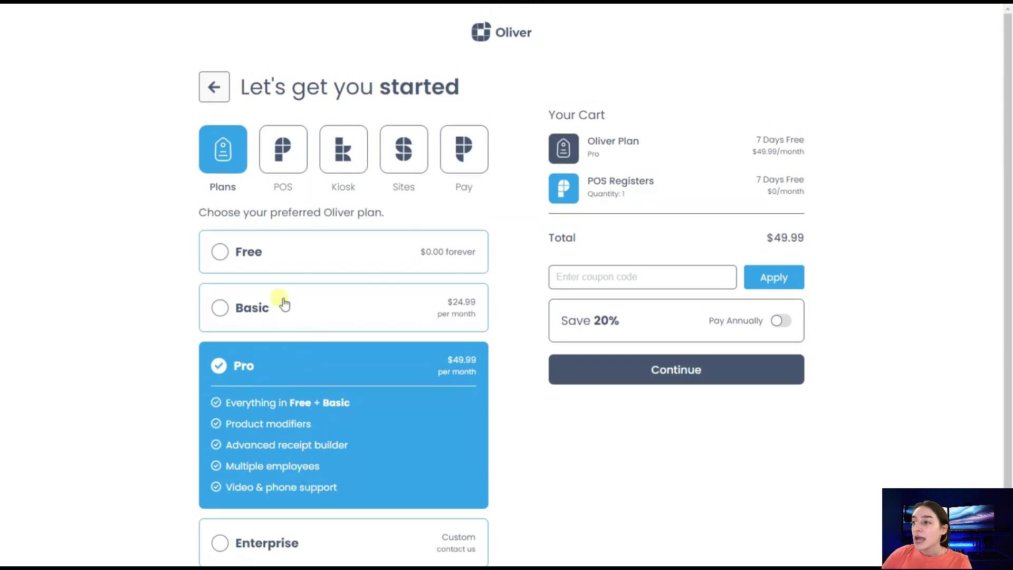
{"action": "left_click", "coordinate": [248, 250]}
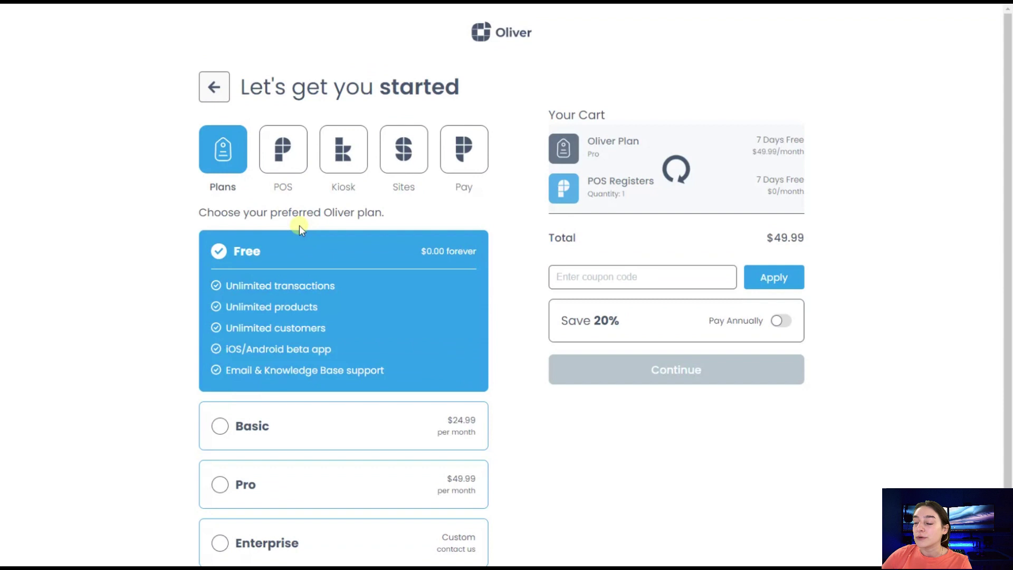
Step: Review the POS and Kiosk options and set POS Registers back to quantity 1
{"action": "left_click", "coordinate": [296, 156]}
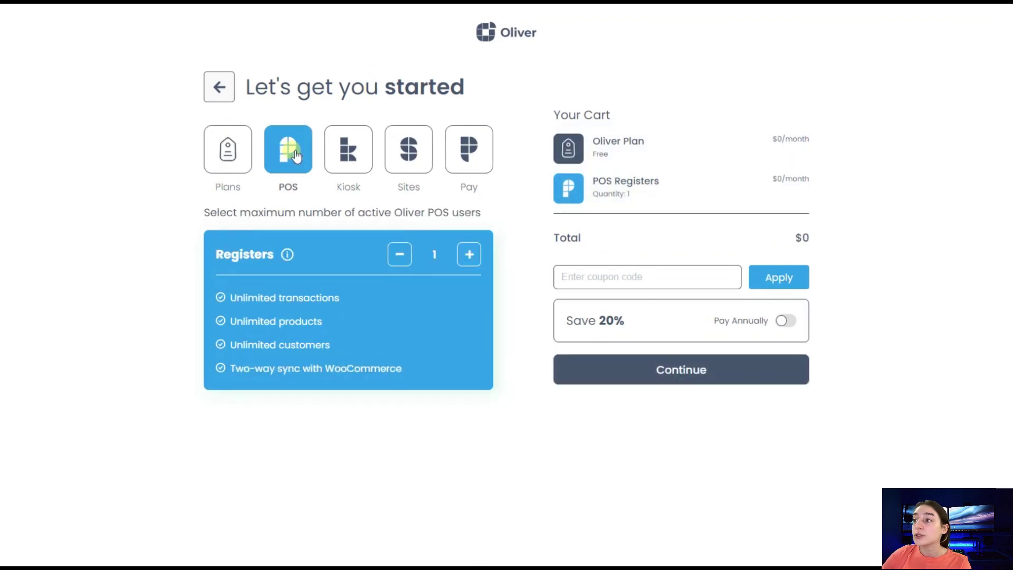
{"action": "left_click", "coordinate": [348, 189]}
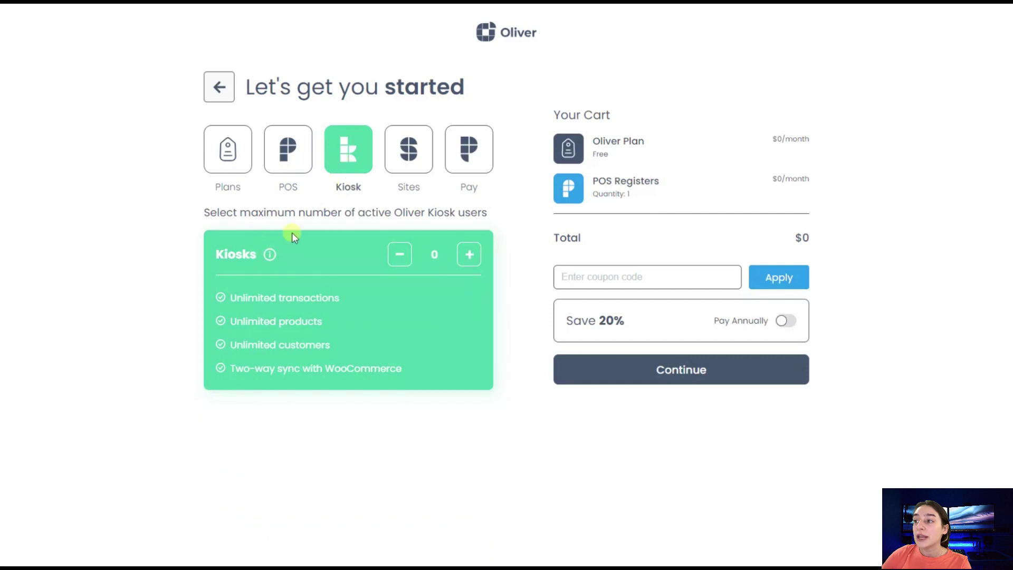
{"action": "left_click", "coordinate": [290, 169]}
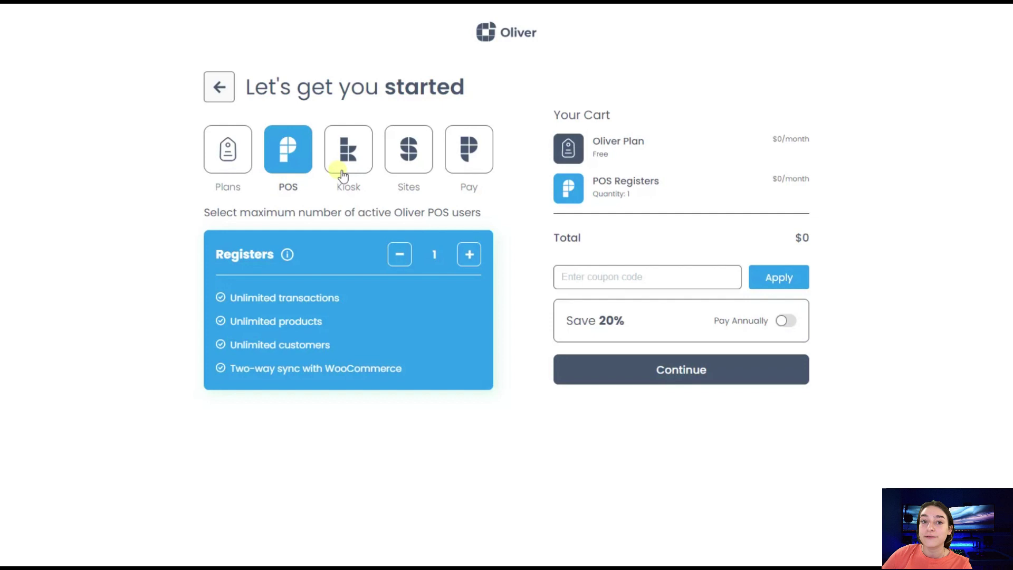
{"action": "left_click", "coordinate": [469, 255]}
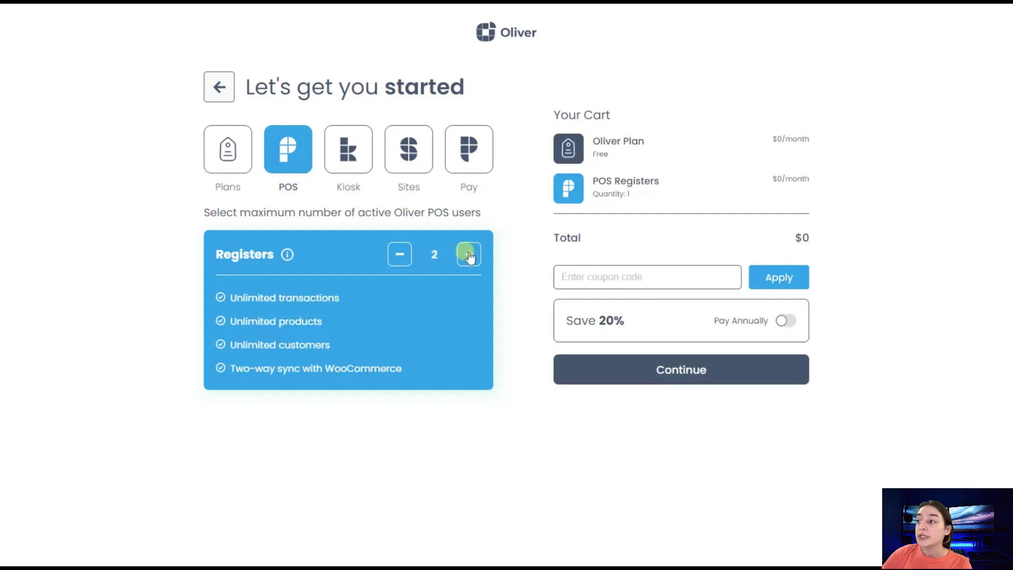
{"action": "left_click", "coordinate": [469, 255]}
{"action": "left_click", "coordinate": [469, 255]}
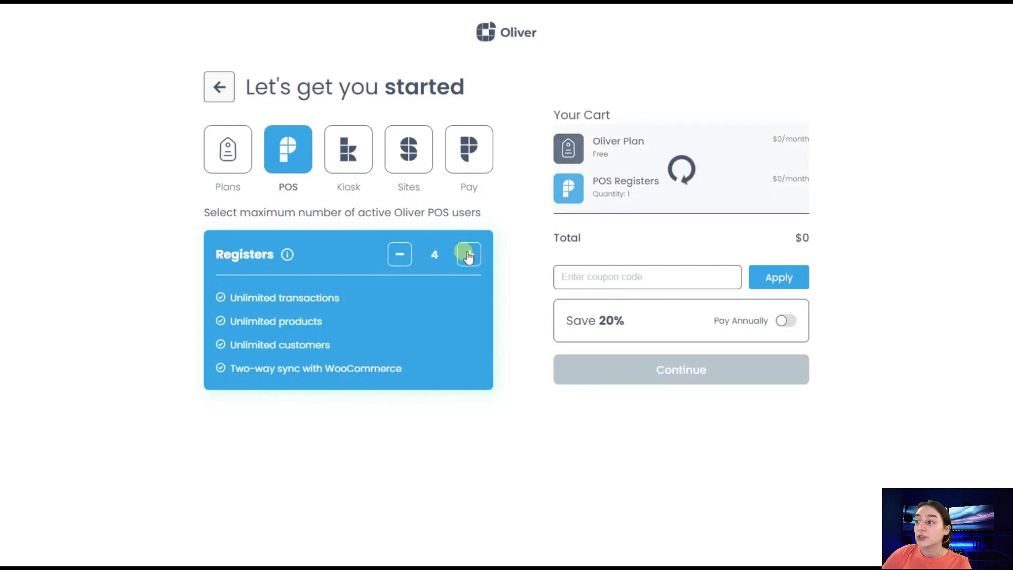
{"action": "left_click", "coordinate": [286, 140]}
{"action": "left_click", "coordinate": [400, 254]}
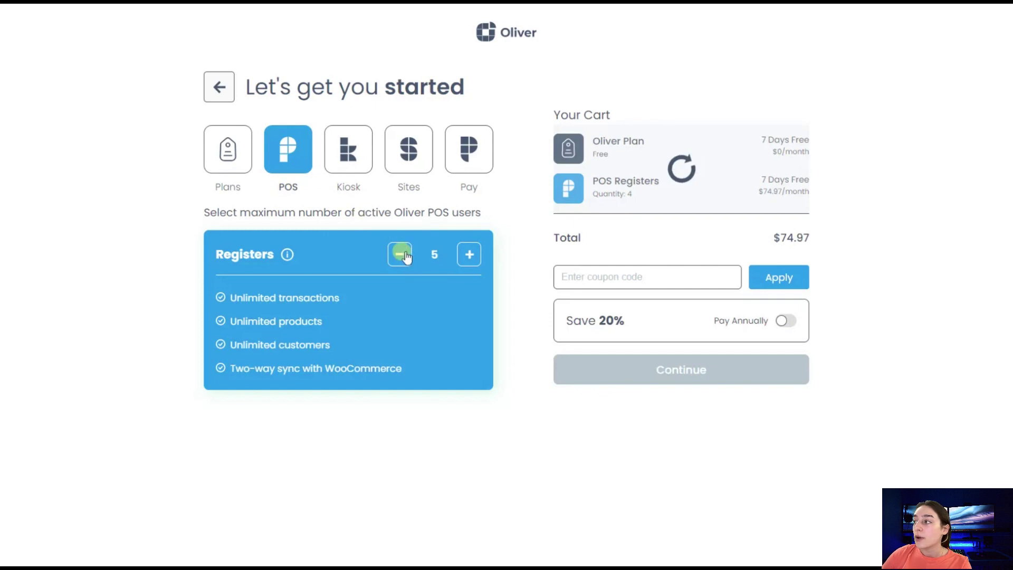
{"action": "left_click", "coordinate": [402, 255]}
{"action": "left_click", "coordinate": [401, 255]}
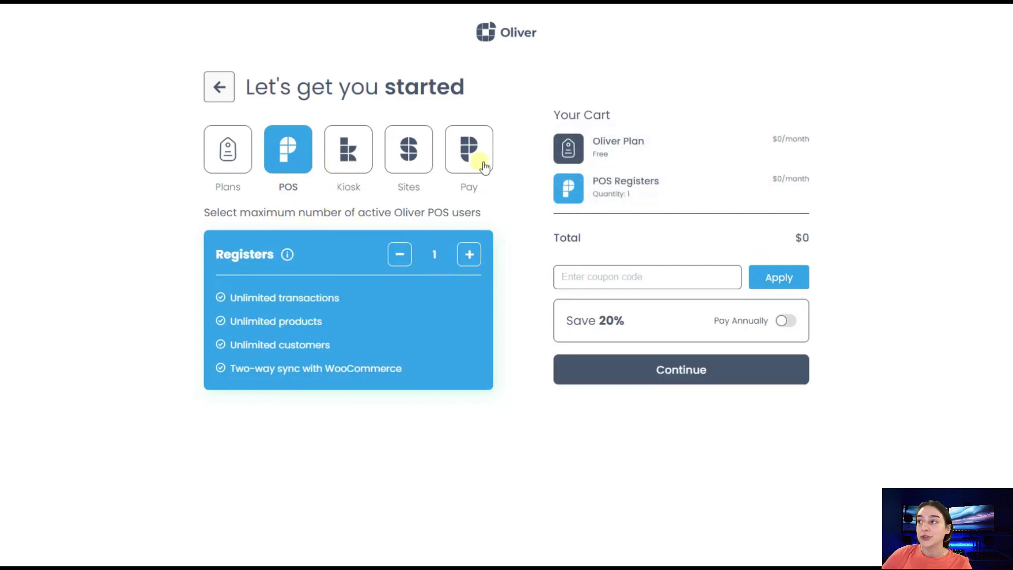
Step: Turn on Get a quote for Oliver Sites so Sites joins the cart
{"action": "left_click", "coordinate": [411, 154]}
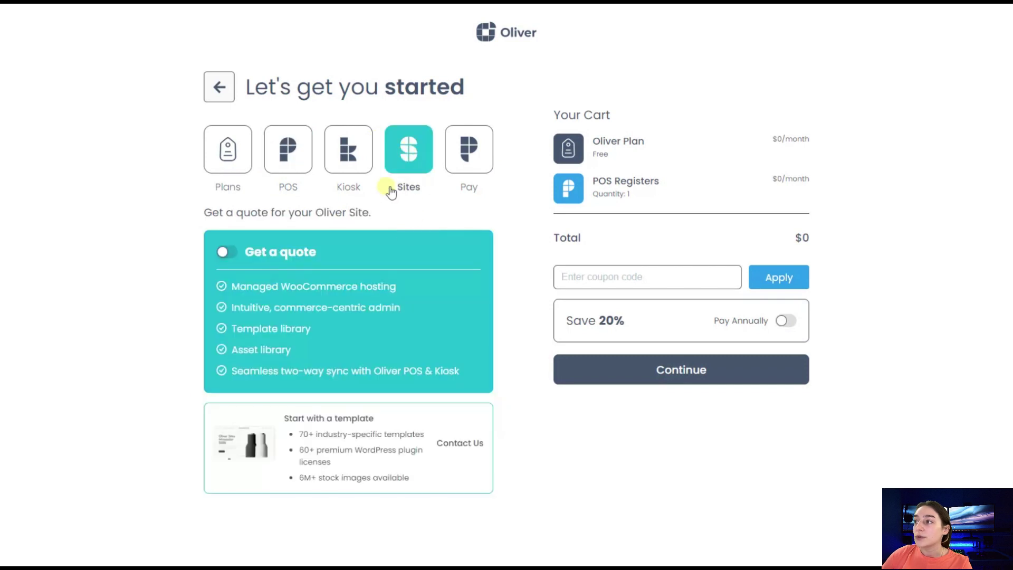
{"action": "left_click", "coordinate": [225, 252]}
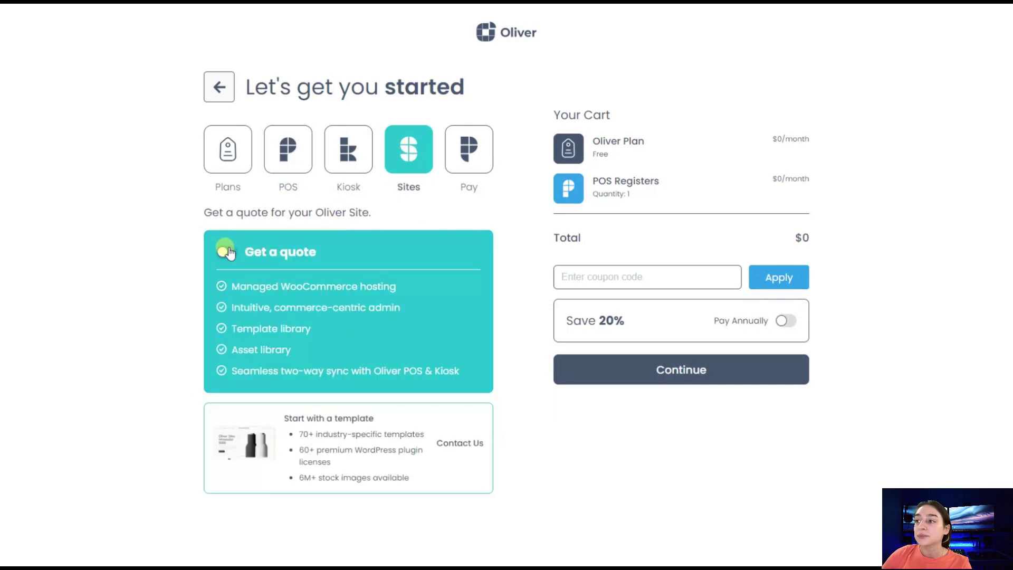
{"action": "left_click", "coordinate": [227, 252]}
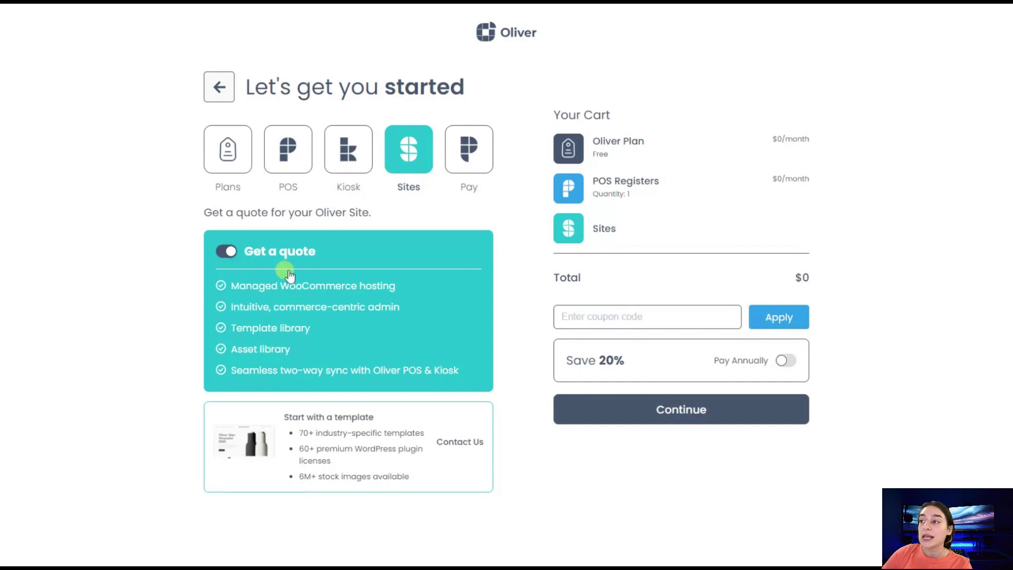
Step: Turn on Get a quote for Oliver Pay
{"action": "left_click", "coordinate": [462, 169]}
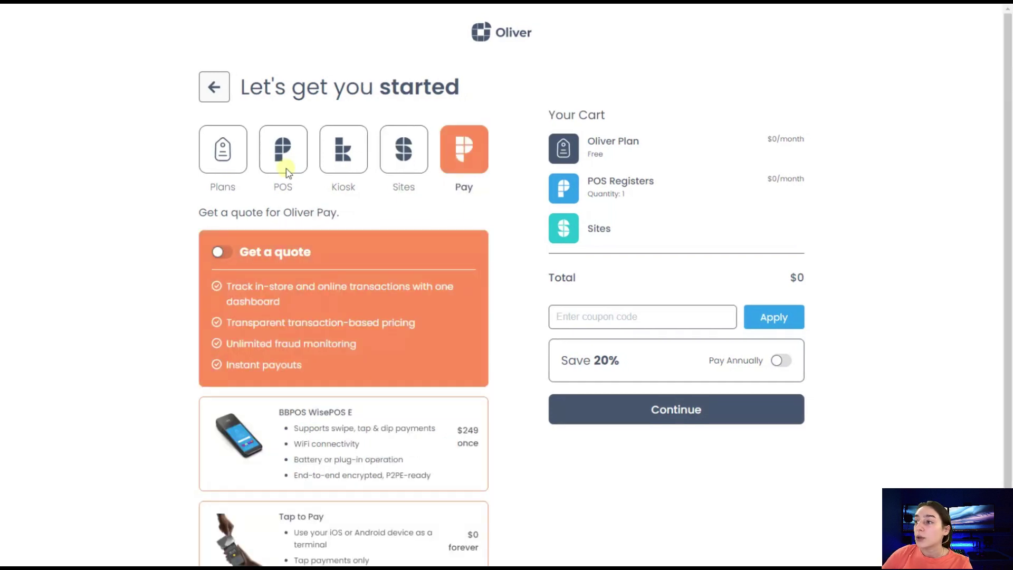
{"action": "left_click", "coordinate": [223, 251]}
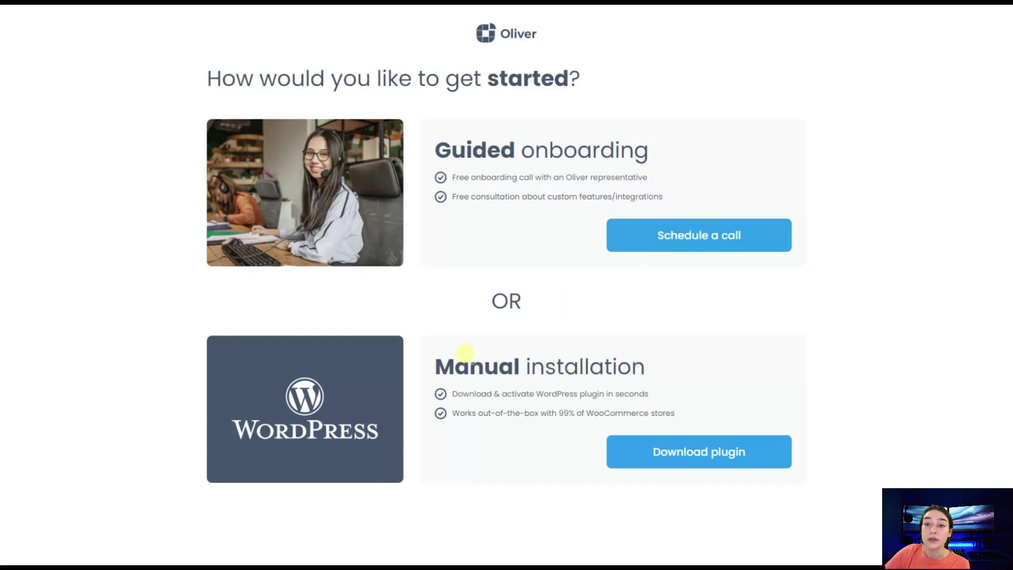
Step: Choose manual WordPress plugin installation and copy the Oliver subscription key
{"action": "left_click", "coordinate": [642, 454]}
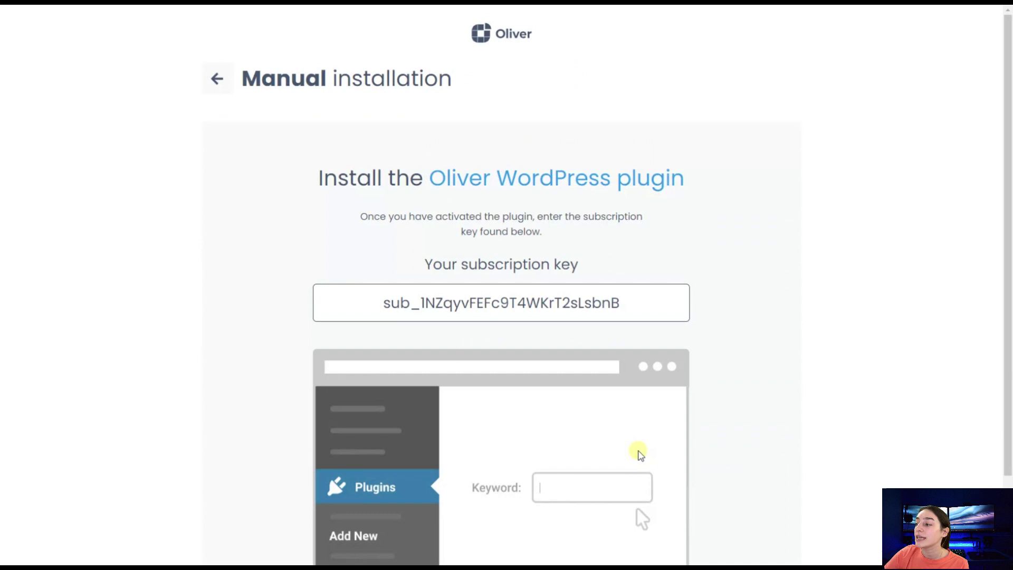
{"action": "scroll", "coordinate": [545, 371], "scroll_direction": "down", "scroll_amount": 2}
{"action": "scroll", "coordinate": [545, 371], "scroll_direction": "up", "scroll_amount": 1}
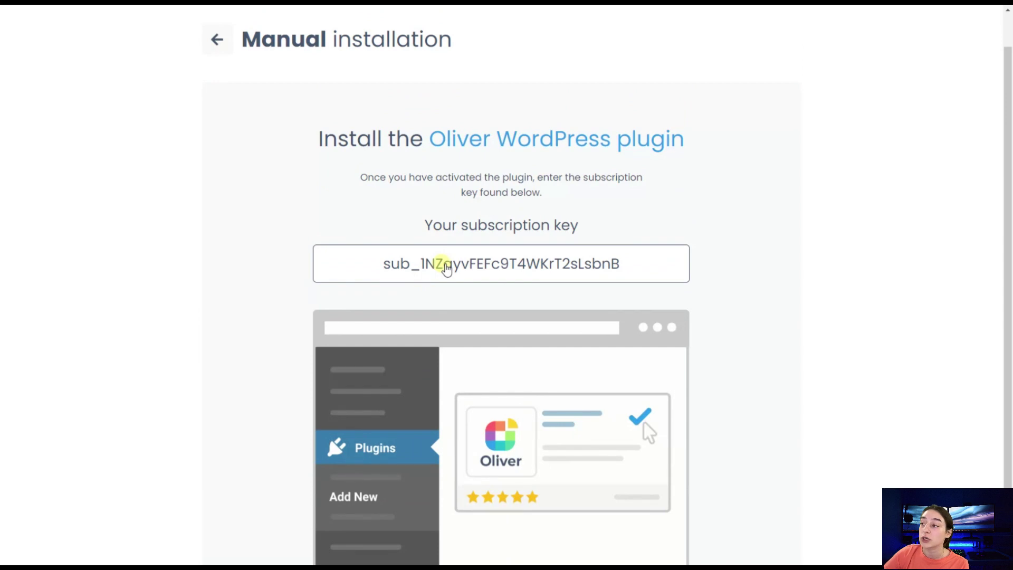
{"action": "left_click", "coordinate": [445, 268]}
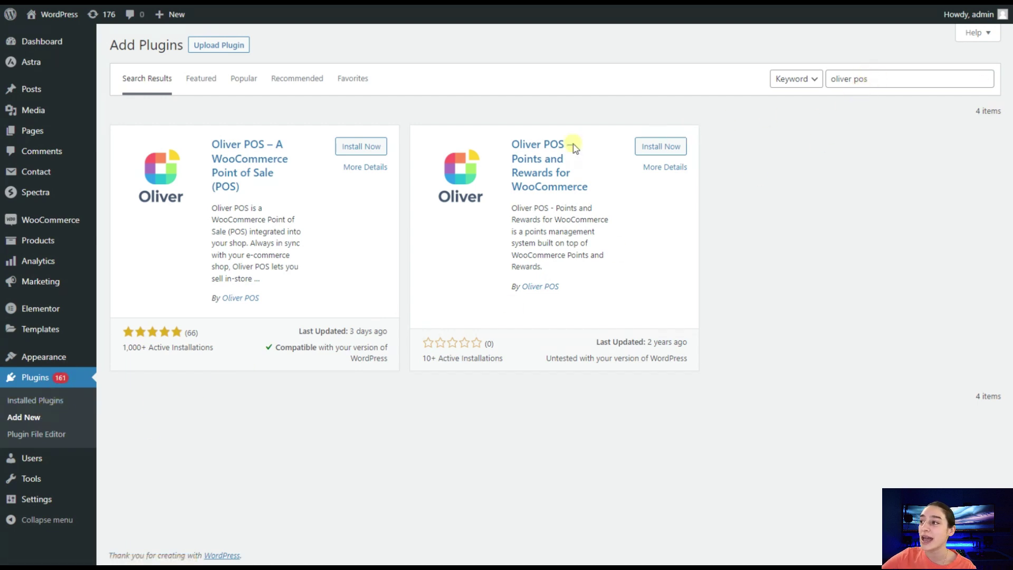
Step: Install the Oliver POS point-of-sale plugin from the WordPress search results
{"action": "left_click", "coordinate": [366, 148]}
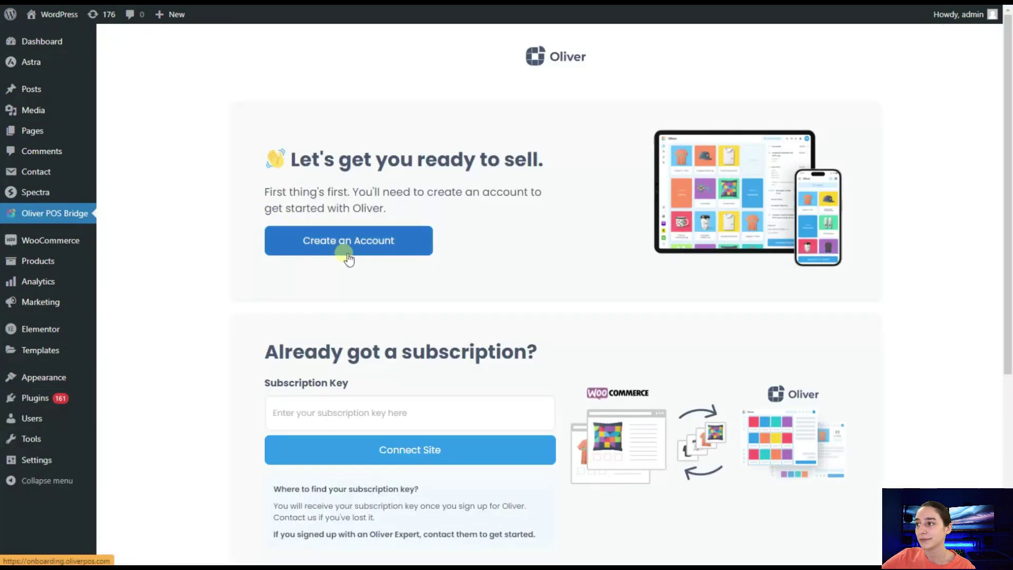
{"action": "scroll", "coordinate": [356, 344], "scroll_direction": "down", "scroll_amount": 1}
{"action": "scroll", "coordinate": [357, 344], "scroll_direction": "down", "scroll_amount": 1}
Step: Paste the subscription key into Subscription Key and connect the site to Oliver
{"action": "left_click", "coordinate": [358, 353]}
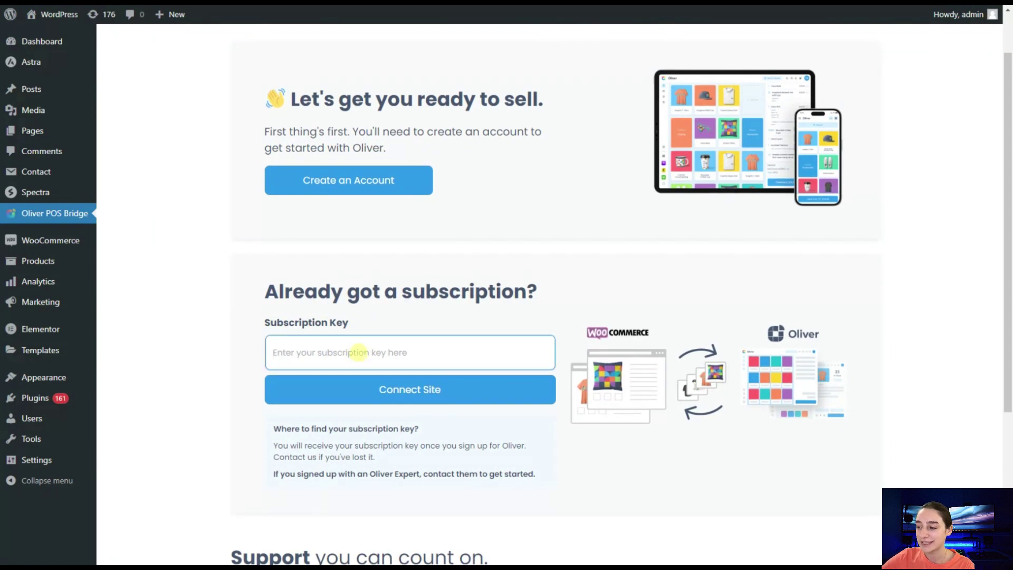
{"action": "key", "text": "ctrl+v"}
{"action": "left_click", "coordinate": [380, 399]}
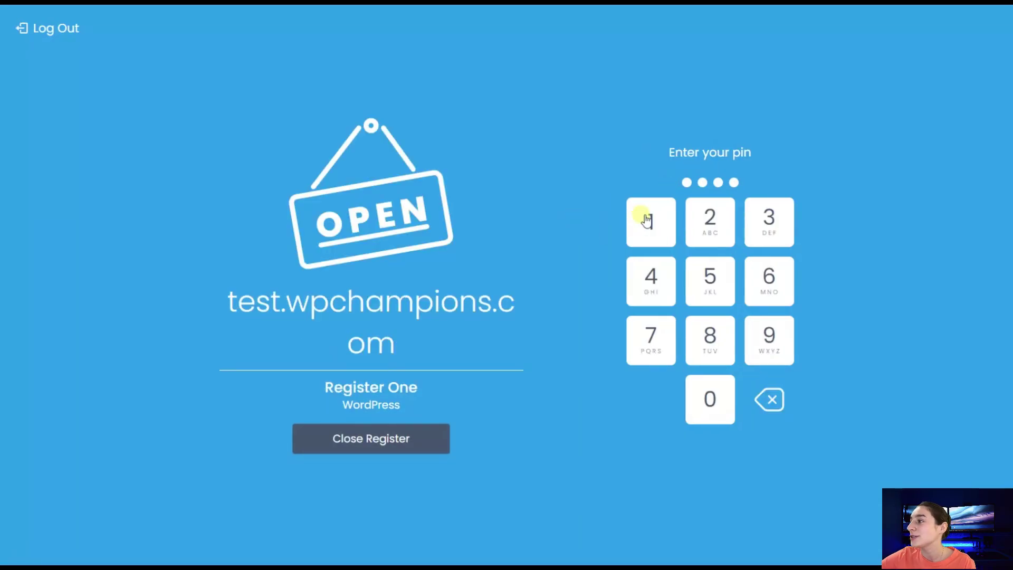
Step: Enter the Register One PIN to reach the sales screen with an empty $0.00 cart
{"action": "left_click", "coordinate": [643, 221]}
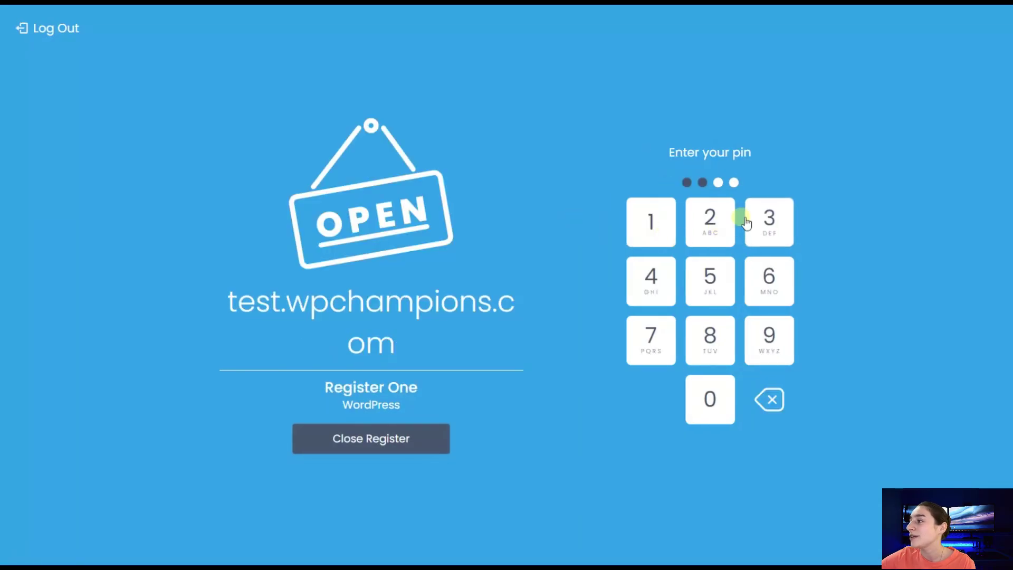
{"action": "left_click", "coordinate": [757, 220]}
{"action": "left_click", "coordinate": [635, 294]}
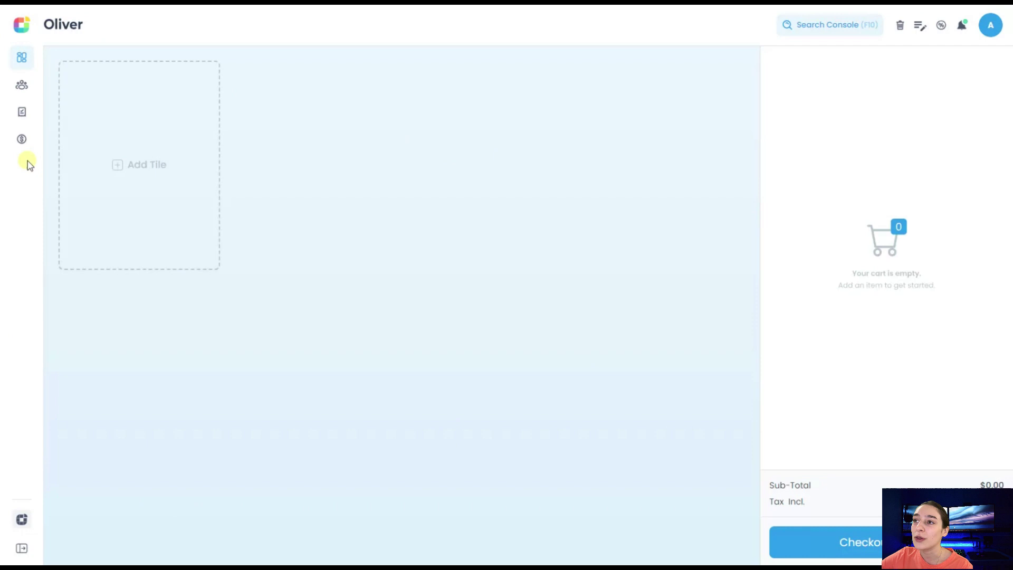
{"action": "left_click", "coordinate": [21, 549]}
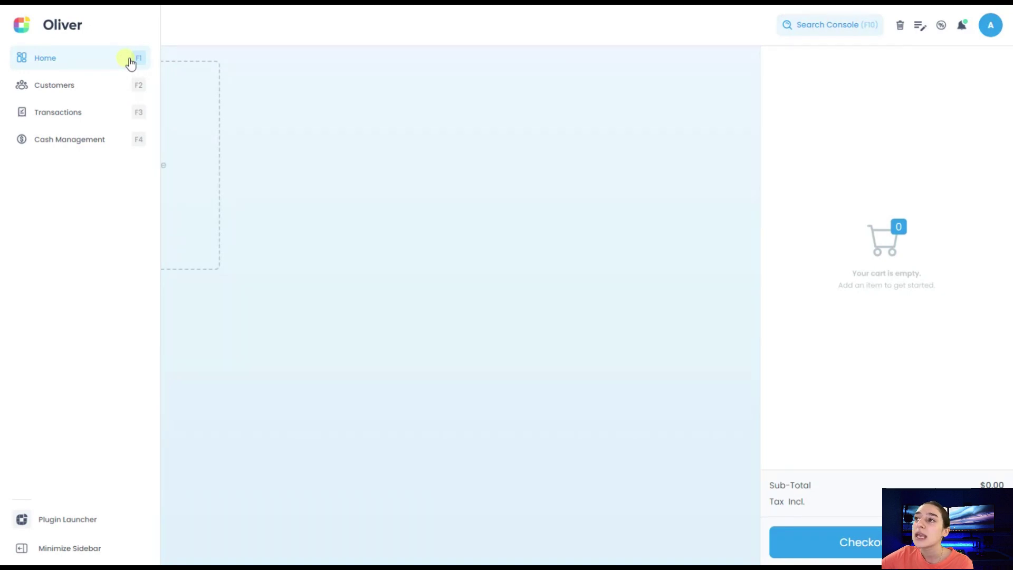
{"action": "left_click", "coordinate": [131, 63]}
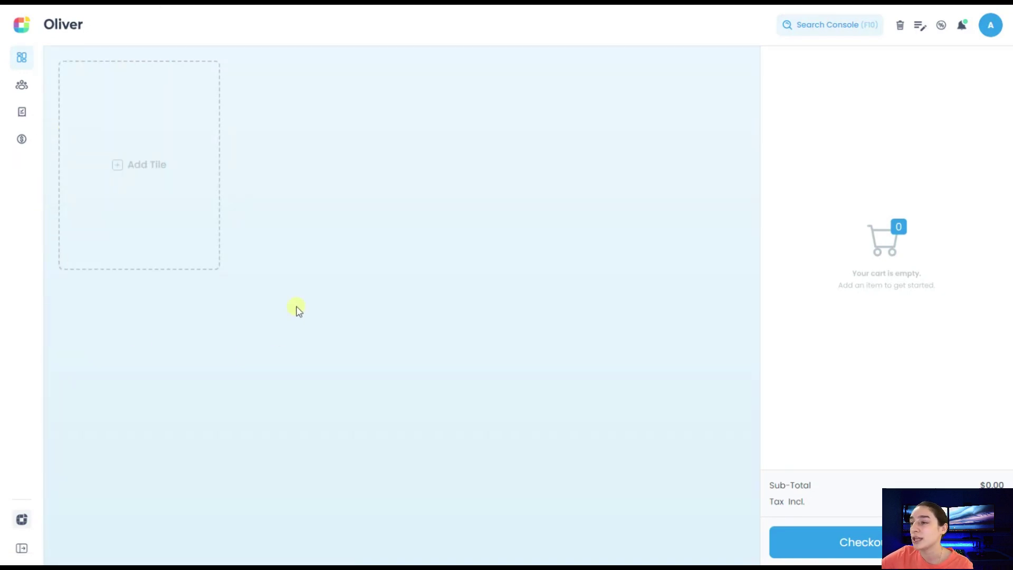
Step: Add a lime-green tile linked to the Clothing category, found by searching 'clo'
{"action": "left_click", "coordinate": [146, 191]}
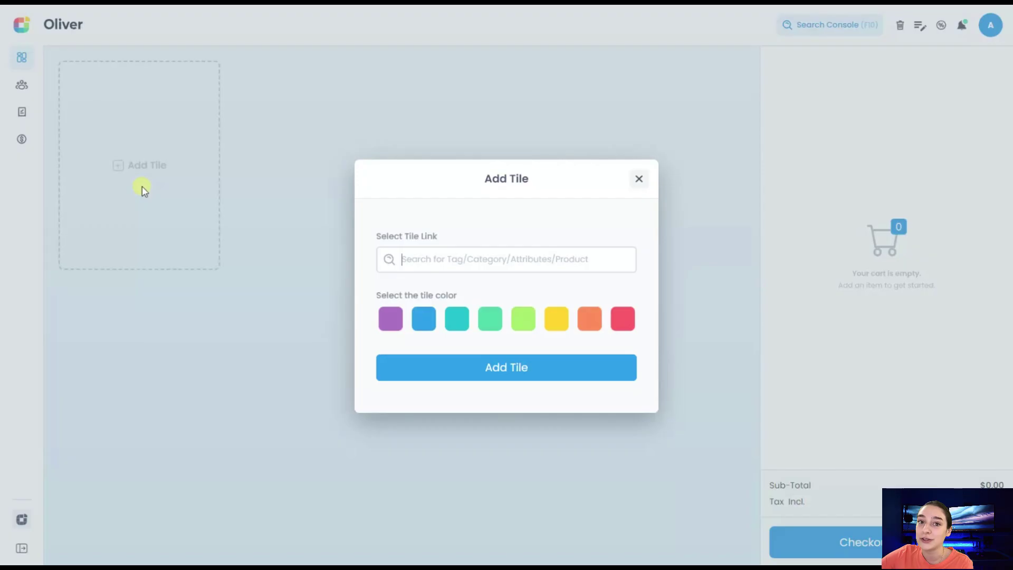
{"action": "left_click", "coordinate": [413, 255]}
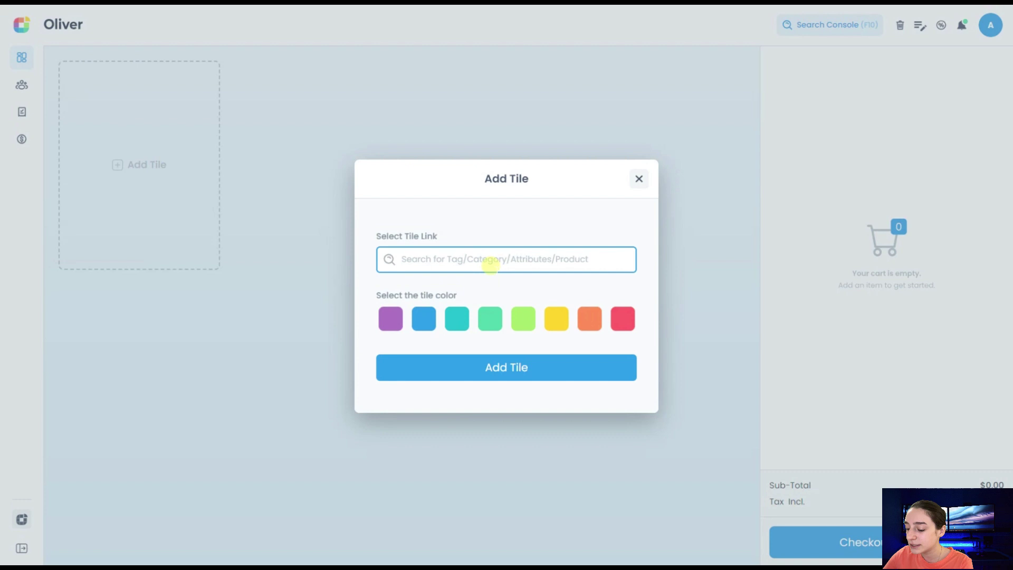
{"action": "type", "text": "clo"}
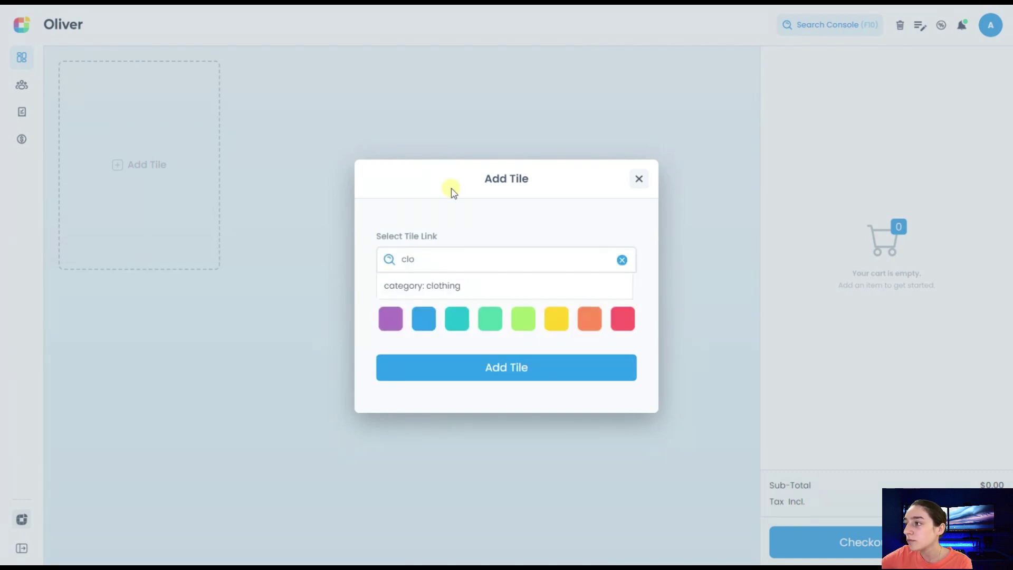
{"action": "left_click", "coordinate": [466, 286]}
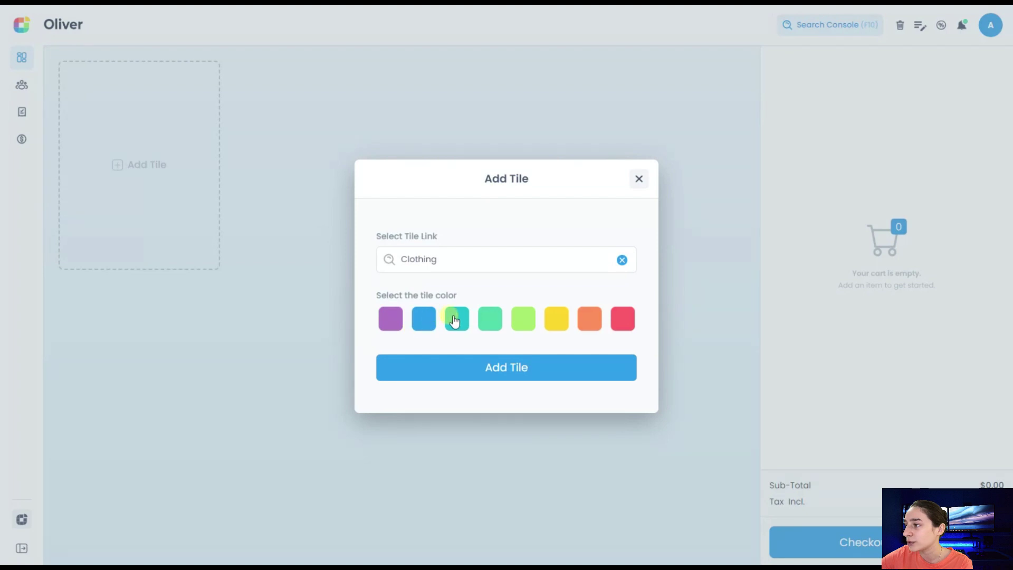
{"action": "left_click", "coordinate": [523, 318]}
{"action": "left_click", "coordinate": [508, 368]}
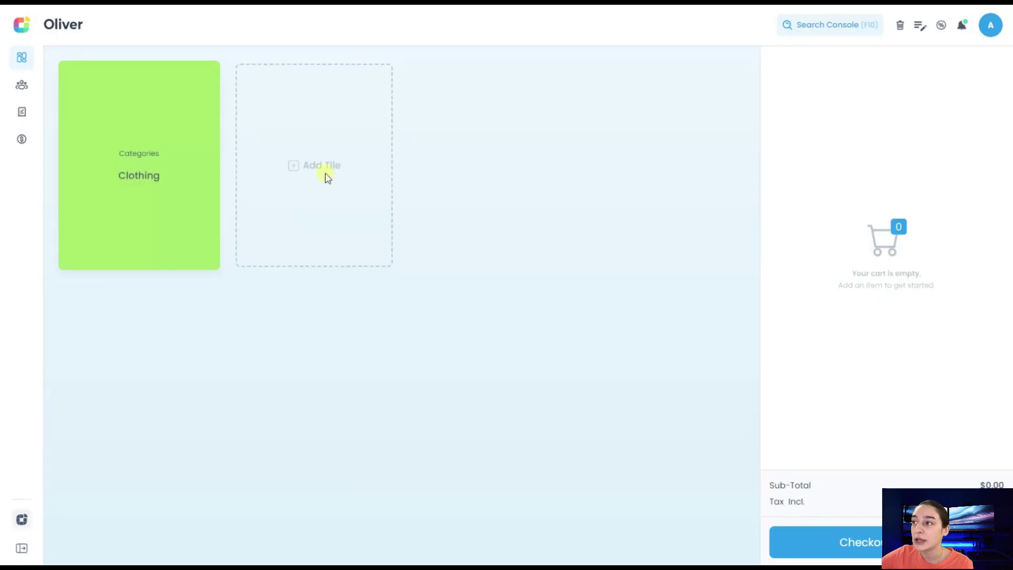
Step: Add a Milky Gentle Cleanser product tile, found by searching 'cle'
{"action": "left_click", "coordinate": [330, 179]}
{"action": "type", "text": "c"}
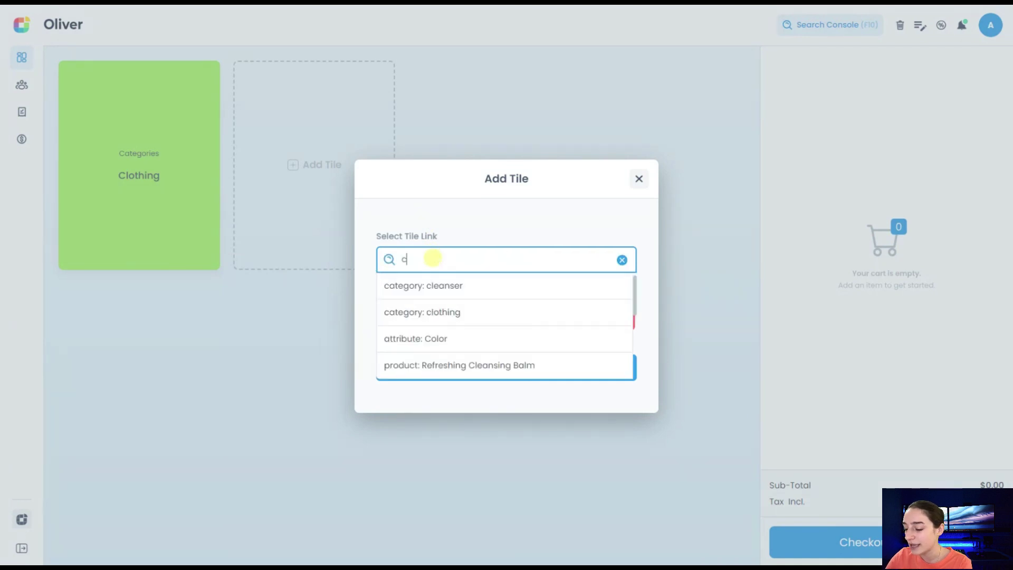
{"action": "type", "text": "le"}
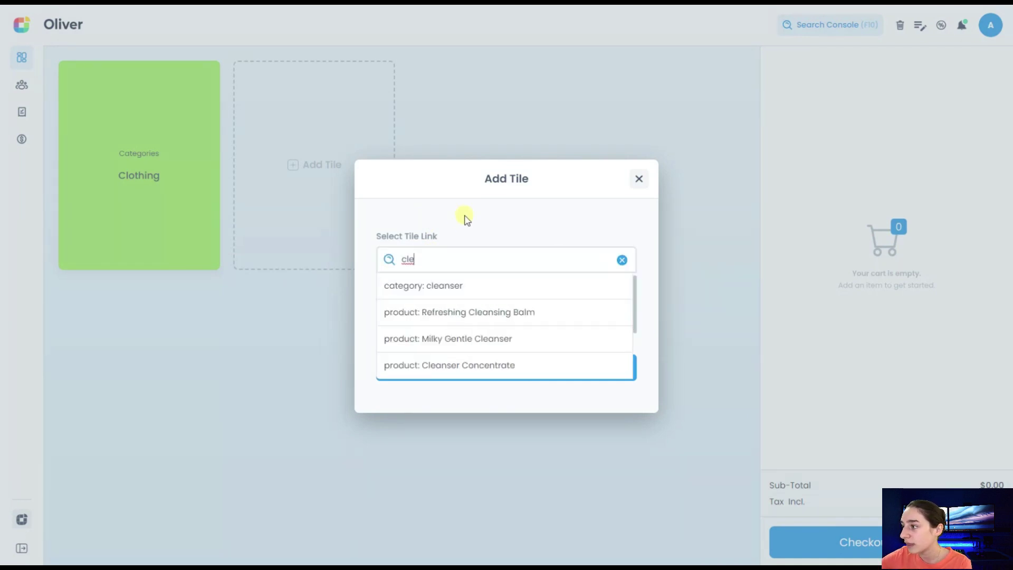
{"action": "left_click", "coordinate": [448, 336]}
{"action": "left_click", "coordinate": [463, 334]}
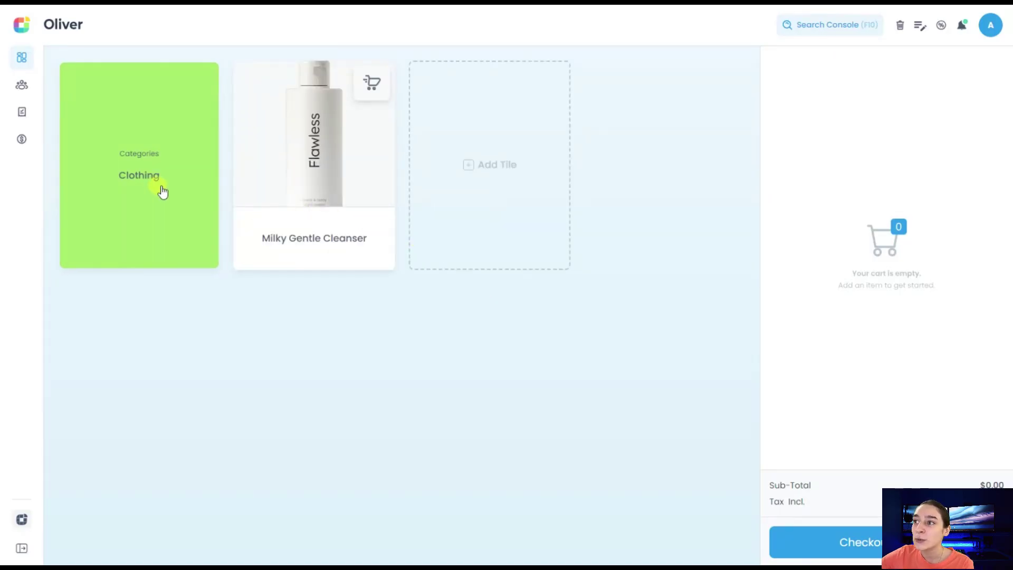
{"action": "left_click", "coordinate": [163, 190]}
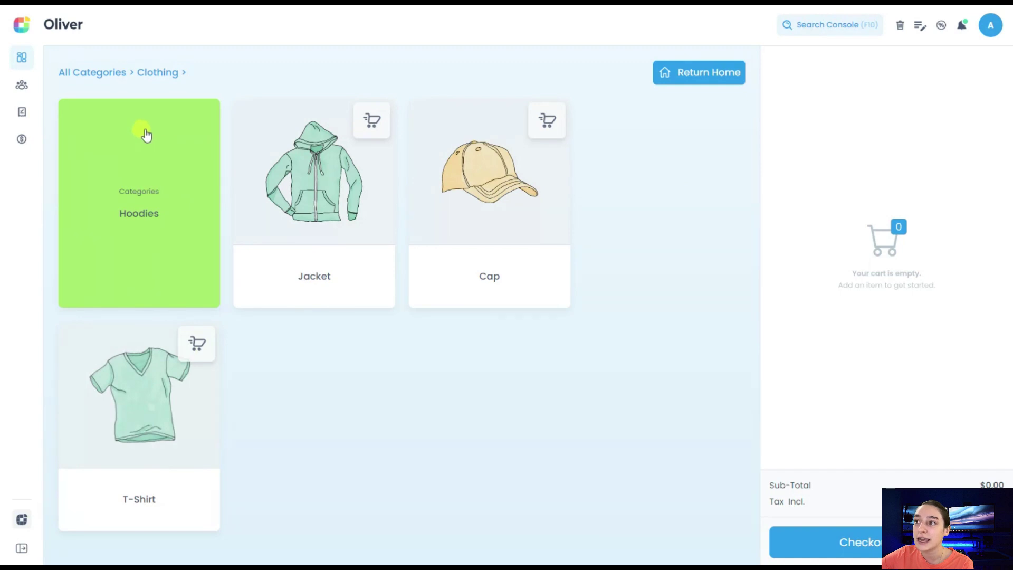
{"action": "left_click", "coordinate": [112, 226]}
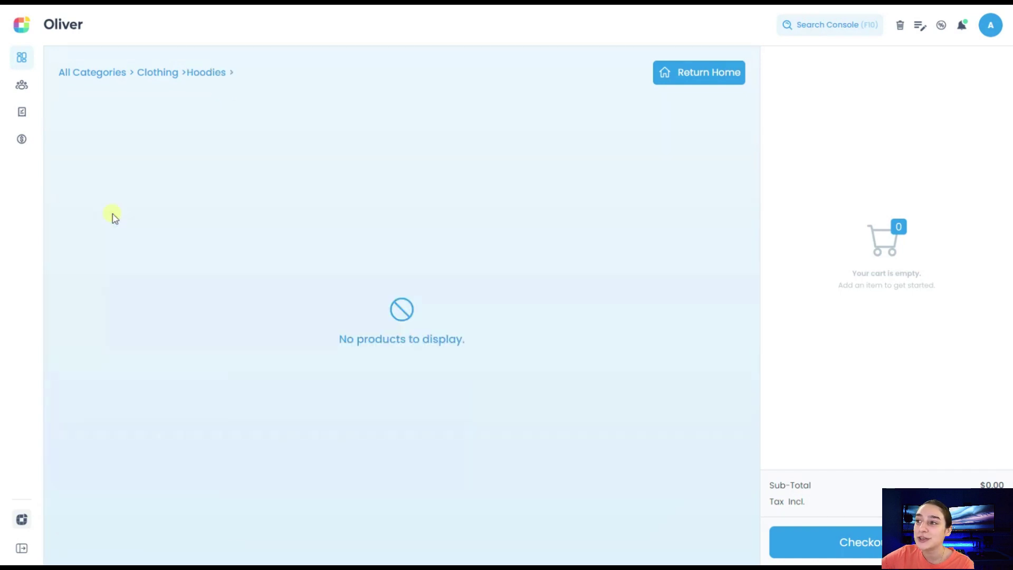
{"action": "left_click", "coordinate": [720, 74]}
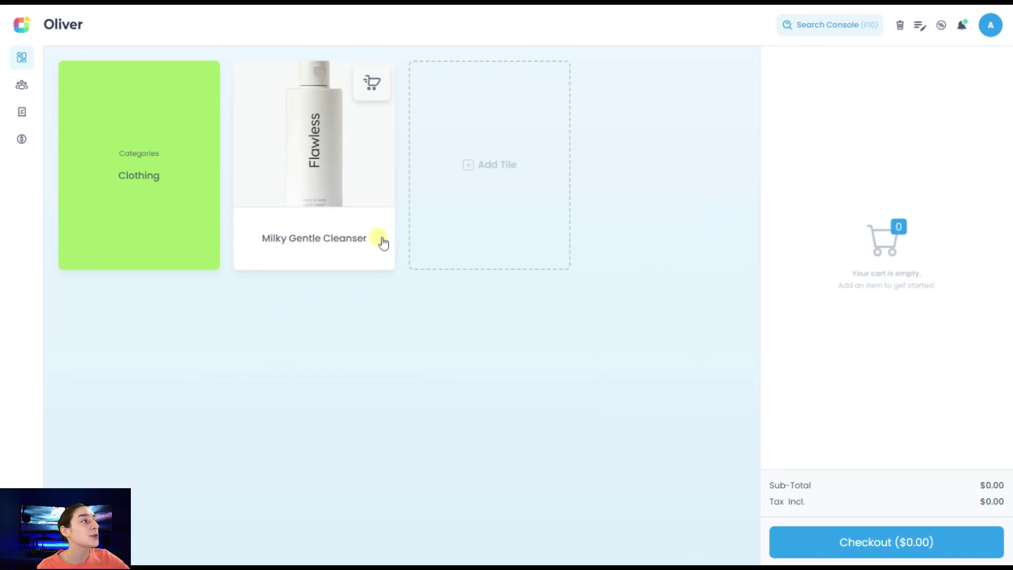
{"action": "left_click", "coordinate": [795, 31]}
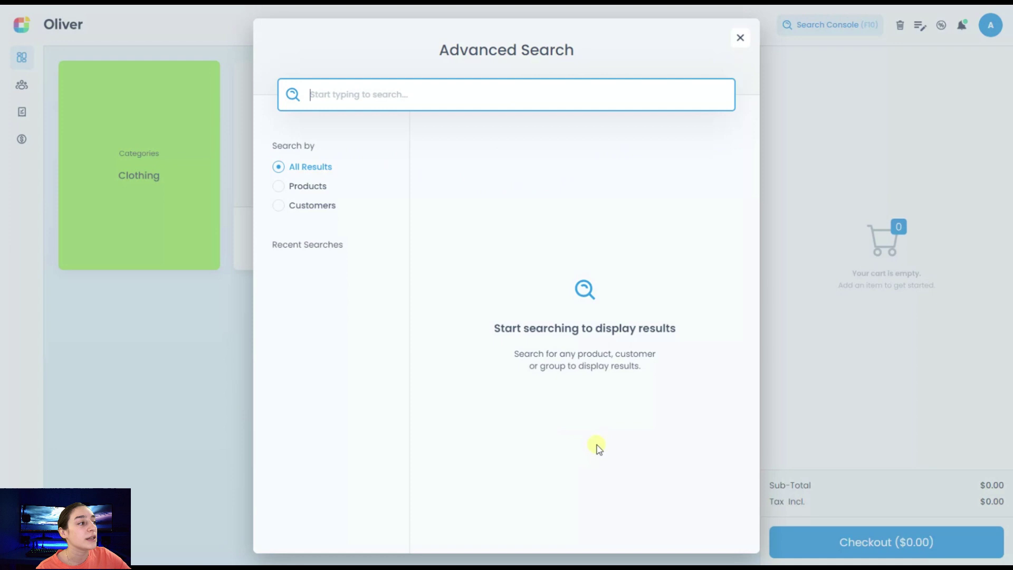
{"action": "left_click", "coordinate": [279, 186]}
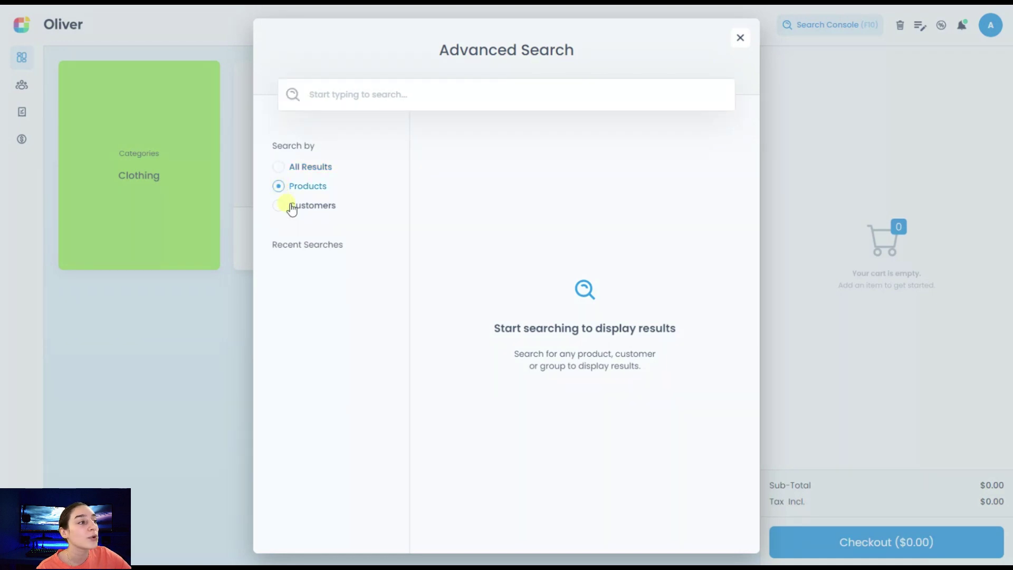
{"action": "left_click", "coordinate": [280, 205]}
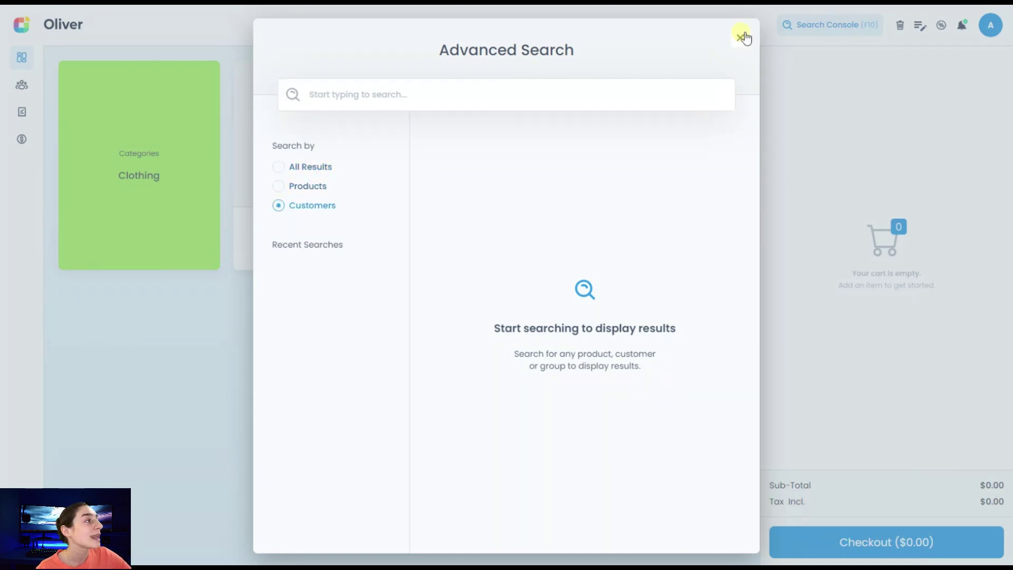
{"action": "left_click", "coordinate": [740, 38]}
Step: Open the $28.90 Milky Gentle Cleanser details and dismiss the note dialog without a note
{"action": "left_click", "coordinate": [333, 188]}
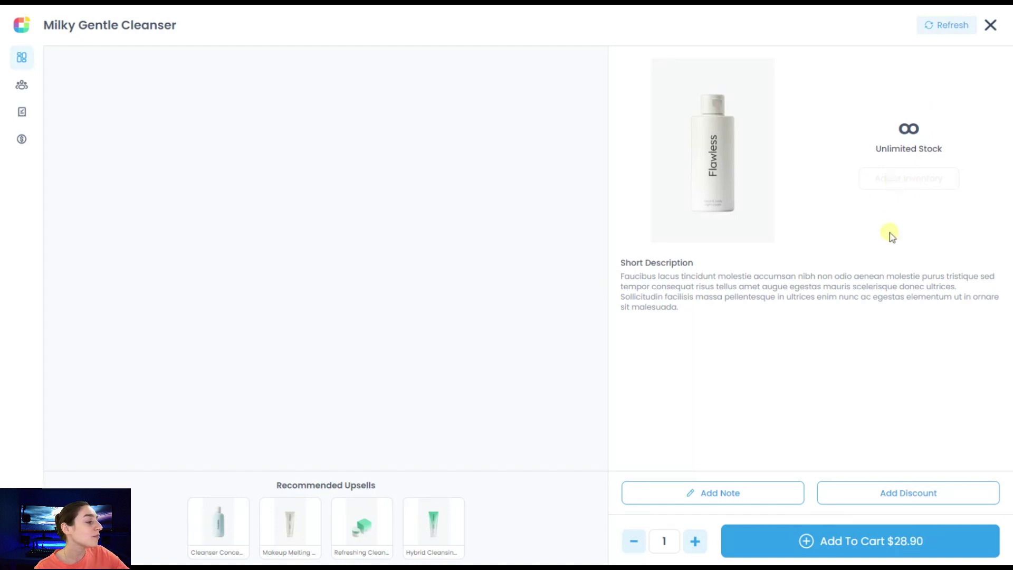
{"action": "left_click", "coordinate": [664, 496]}
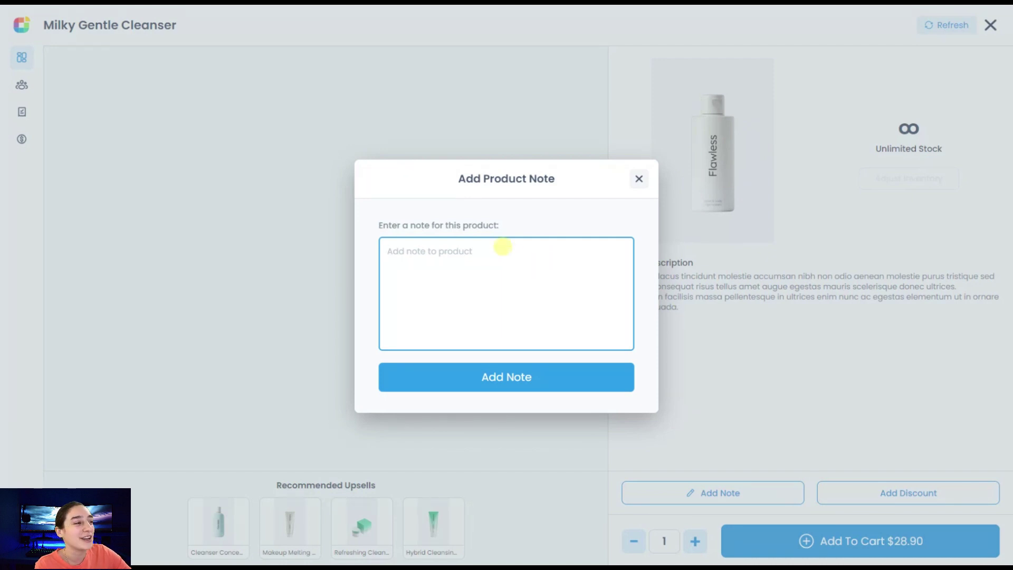
{"action": "left_click", "coordinate": [640, 179]}
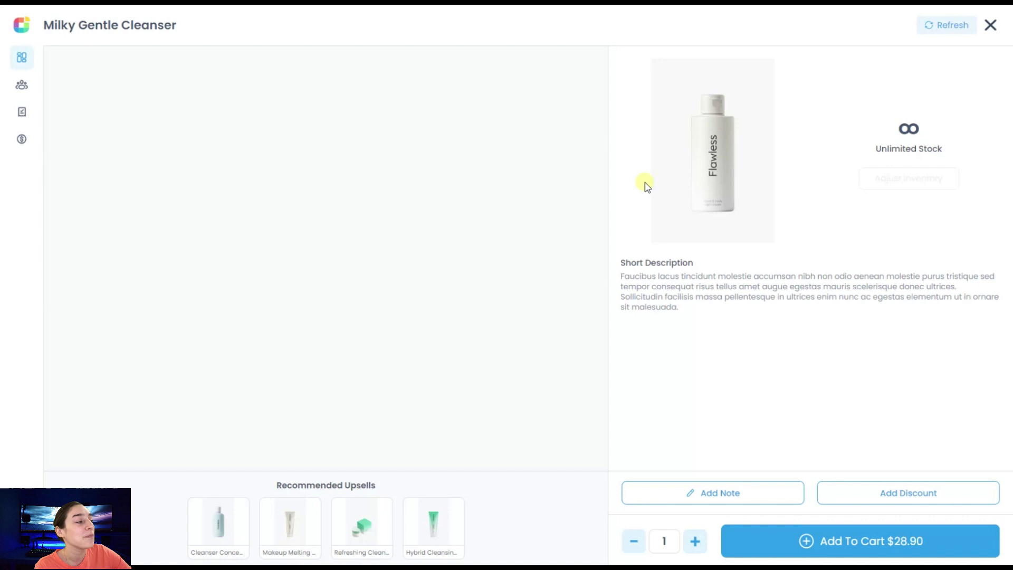
Step: Apply a $10.00 dollar discount to the Milky Gentle Cleanser, bringing it to $18.90
{"action": "left_click", "coordinate": [861, 500]}
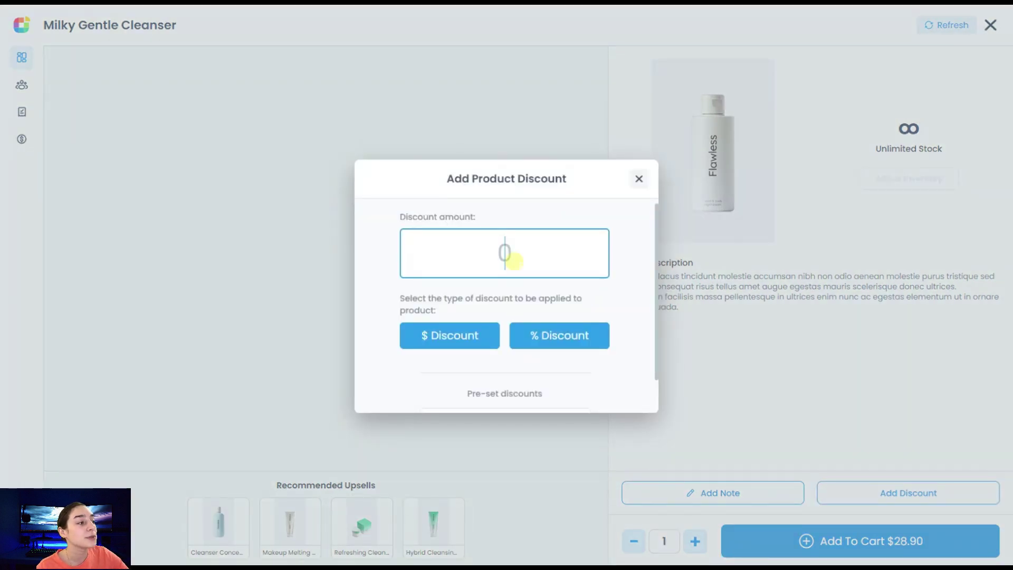
{"action": "left_click", "coordinate": [436, 343]}
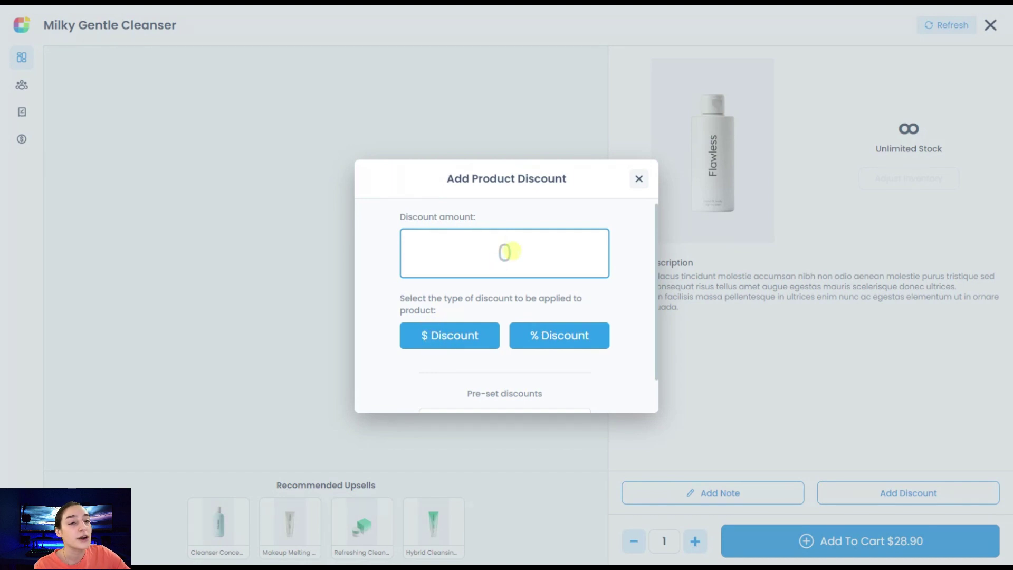
{"action": "type", "text": "1000"}
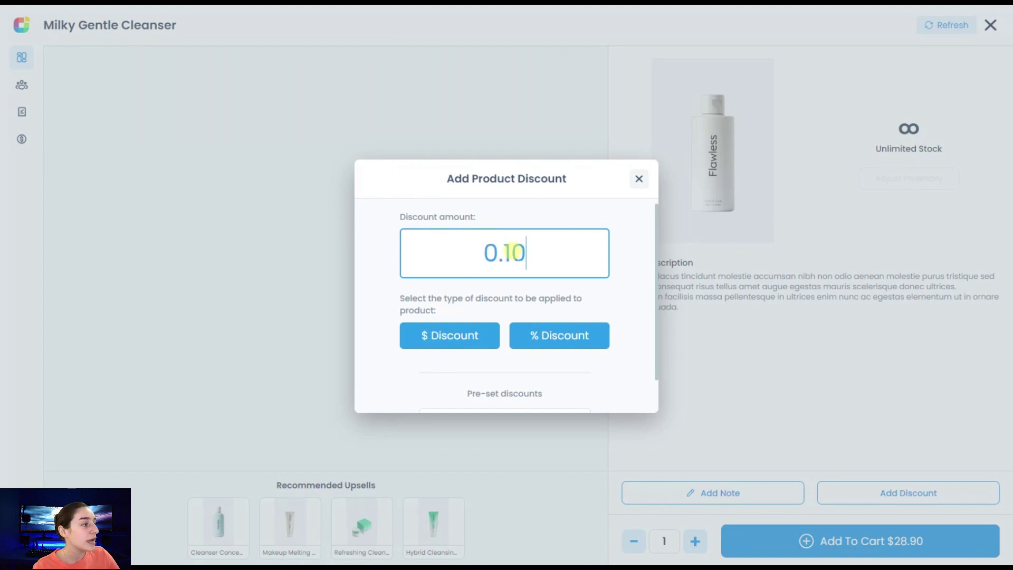
{"action": "left_click", "coordinate": [477, 335]}
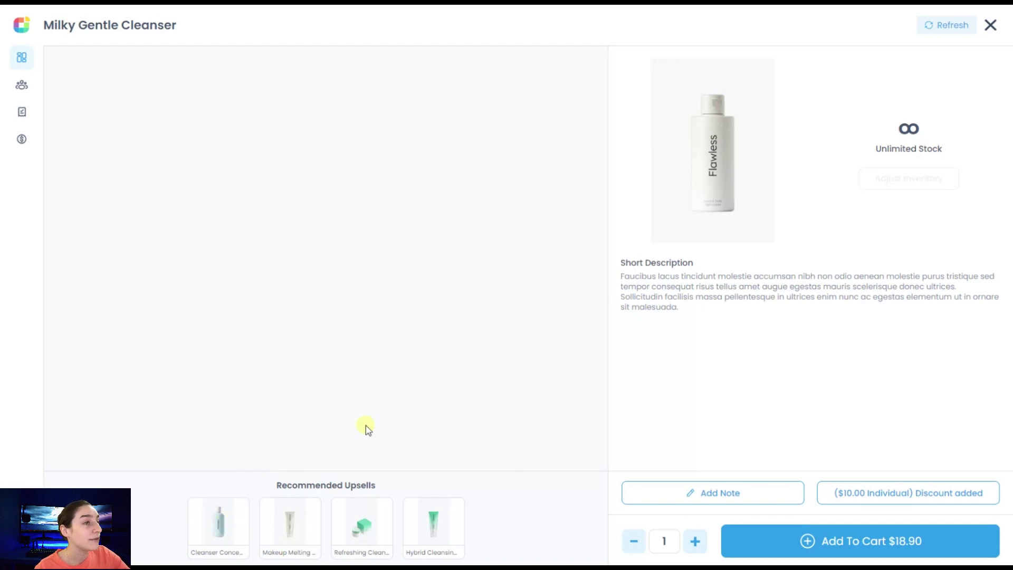
Step: Search the customer list by phone number and add the selected customer to a new sale
{"action": "left_click", "coordinate": [22, 86]}
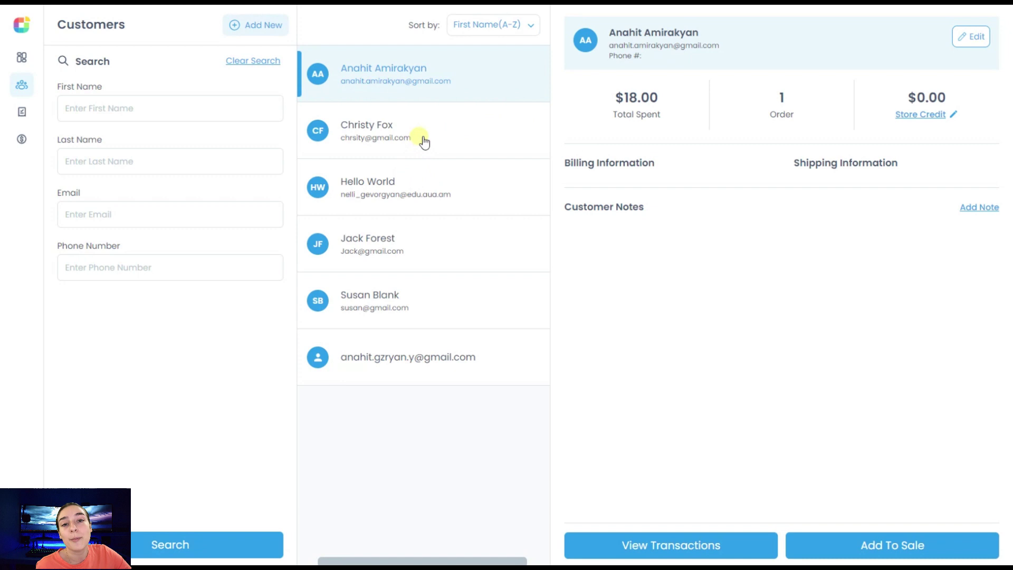
{"action": "left_click", "coordinate": [175, 99]}
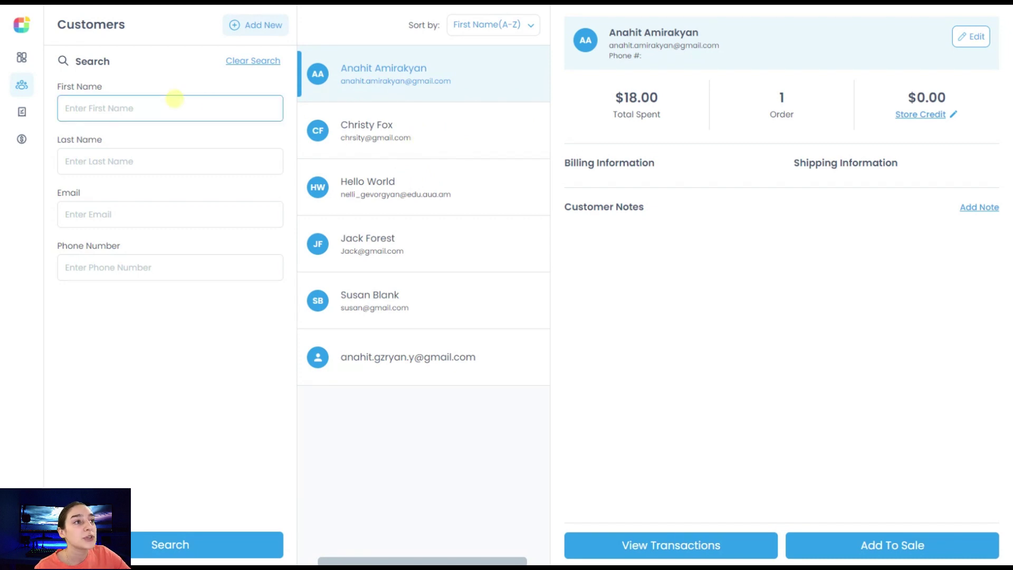
{"action": "left_click", "coordinate": [84, 61]}
{"action": "left_click", "coordinate": [95, 108]}
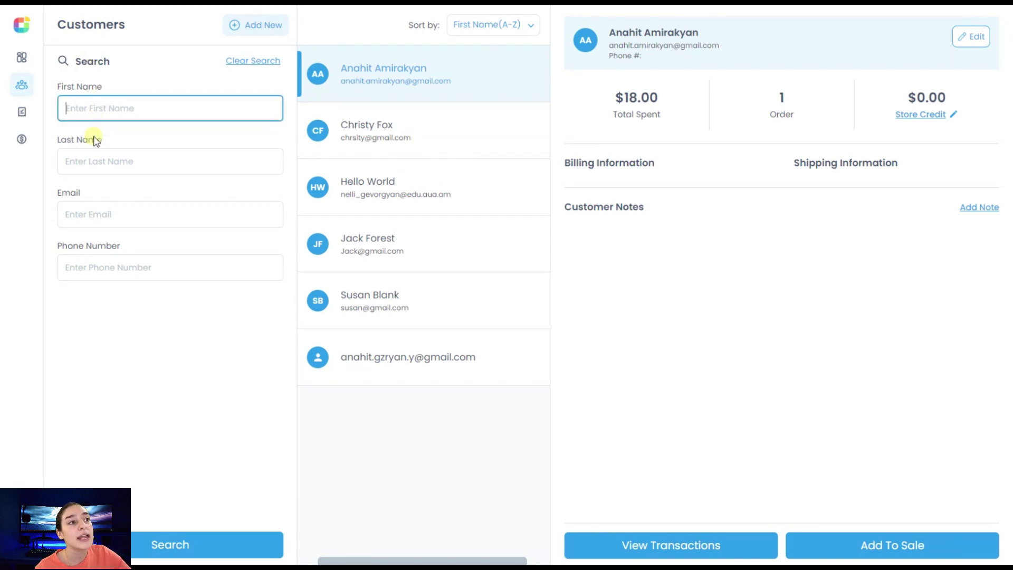
{"action": "left_click", "coordinate": [84, 165]}
{"action": "left_click", "coordinate": [92, 206]}
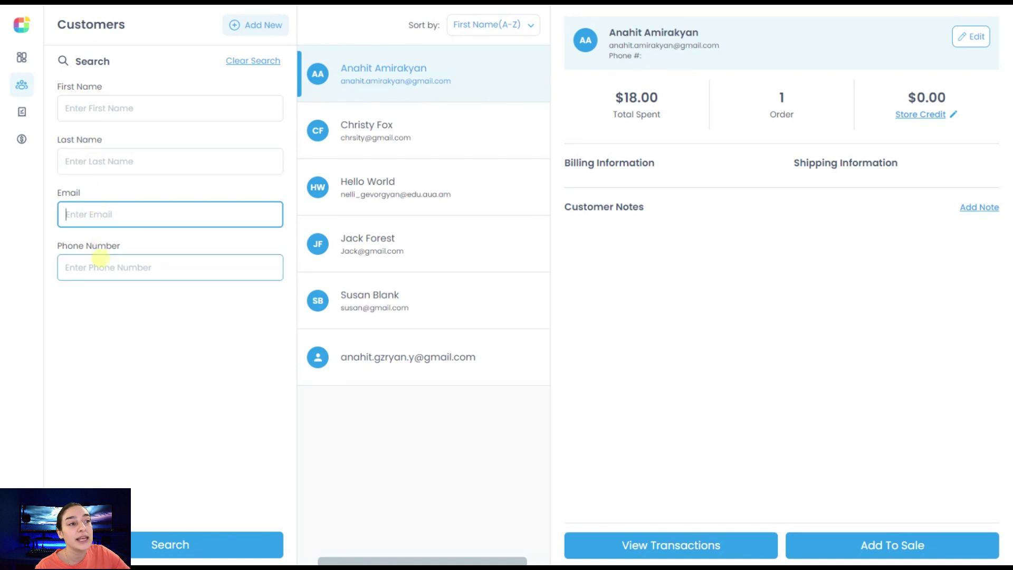
{"action": "left_click", "coordinate": [100, 261]}
{"action": "type", "text": "2"}
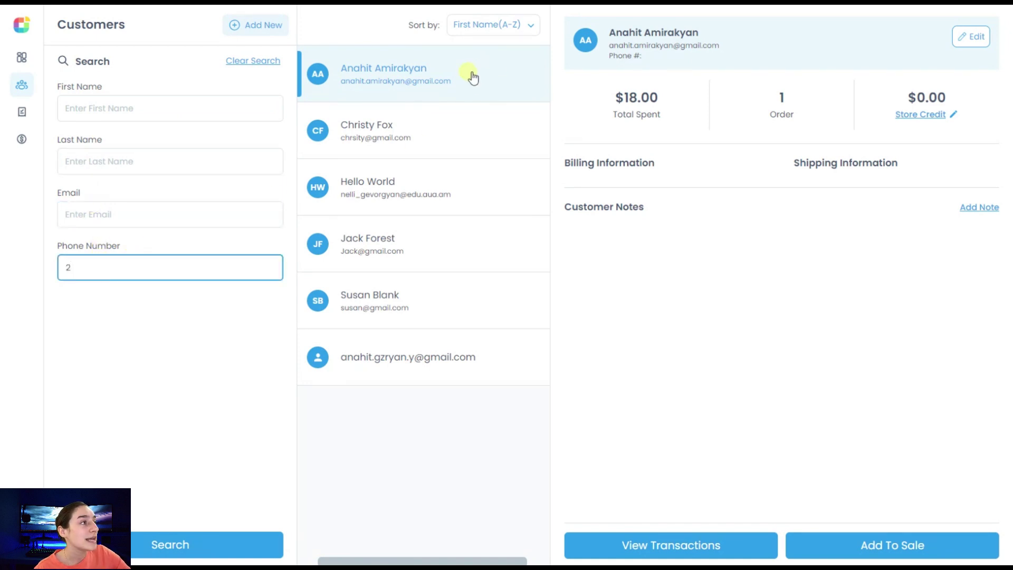
{"action": "left_click", "coordinate": [816, 544]}
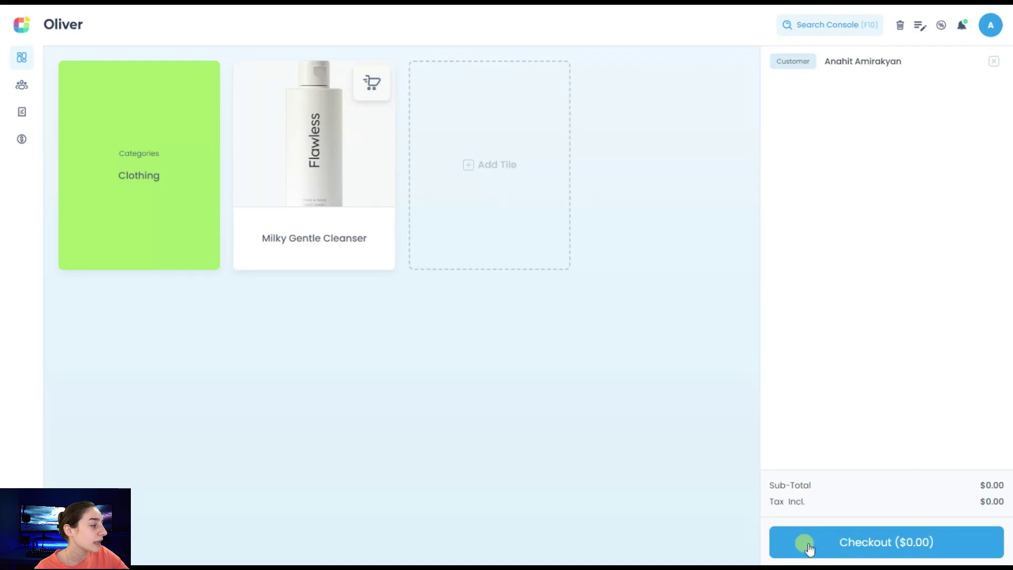
Step: Add the discounted Milky Gentle Cleanser to the cart and pay its full $18.90 balance by card
{"action": "left_click", "coordinate": [347, 174]}
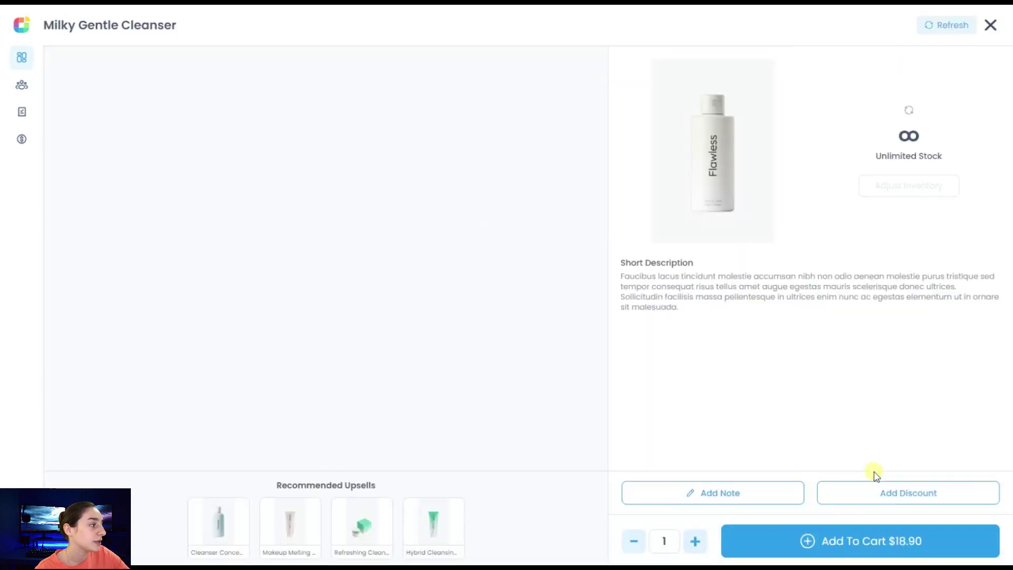
{"action": "left_click", "coordinate": [841, 543]}
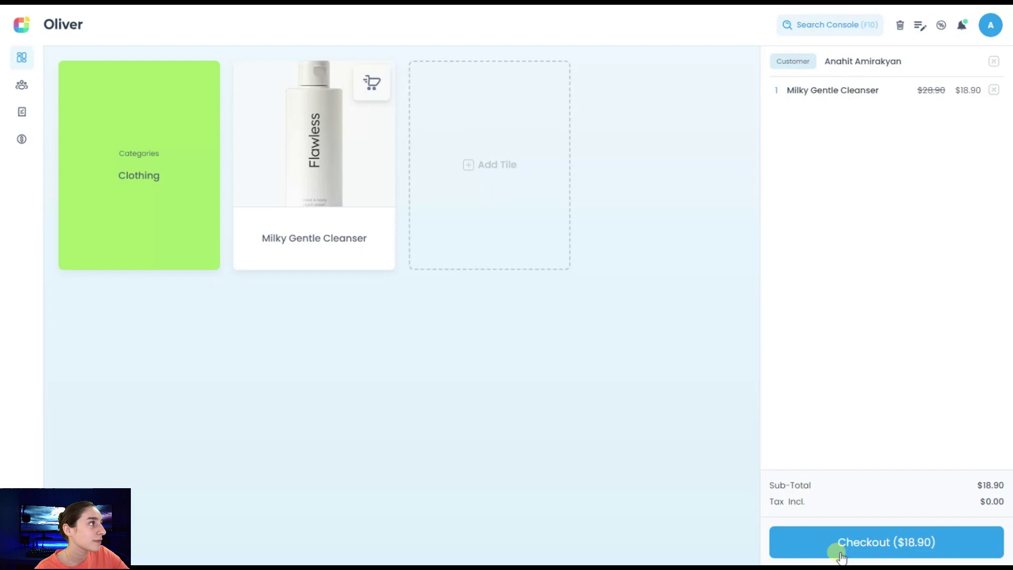
{"action": "left_click", "coordinate": [837, 543]}
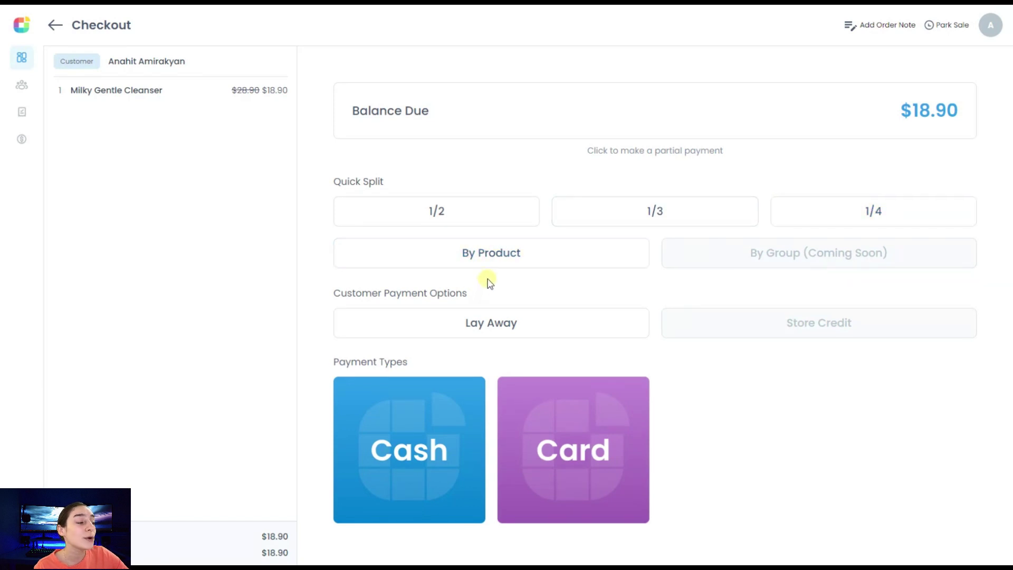
{"action": "left_click", "coordinate": [478, 254]}
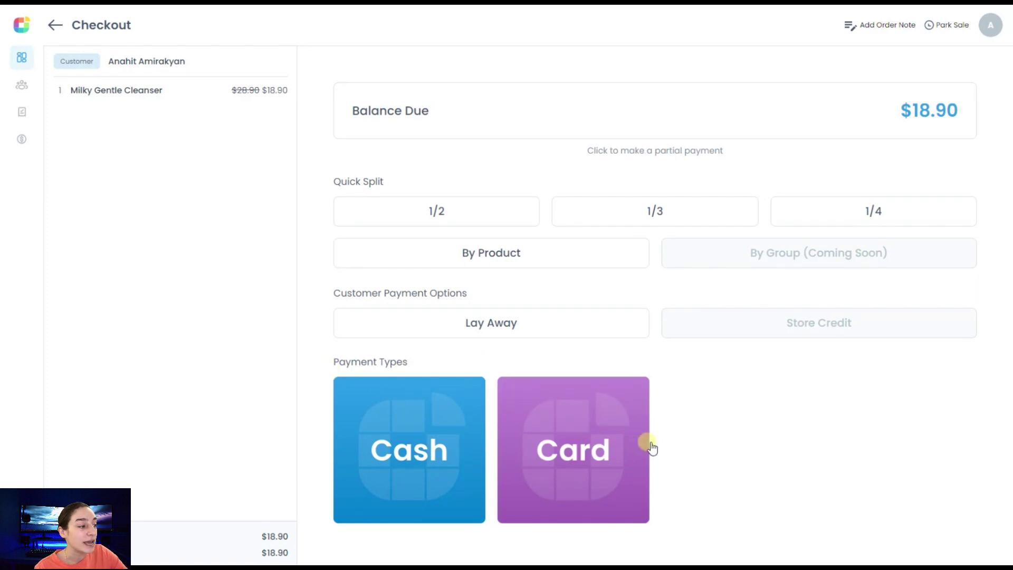
{"action": "left_click", "coordinate": [570, 446]}
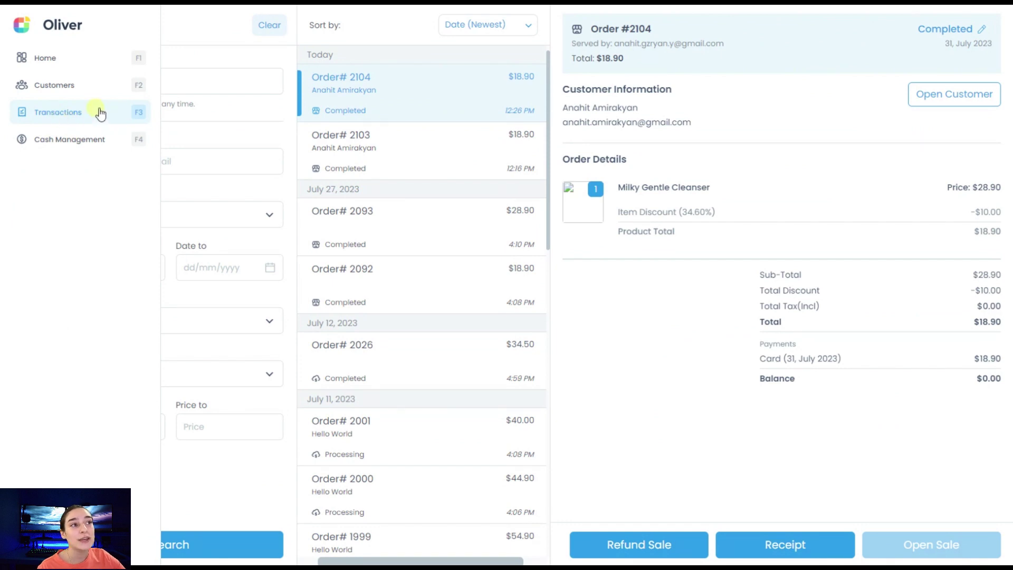
Step: Expand the transaction filters and set Order Status to Completed
{"action": "left_click", "coordinate": [126, 121]}
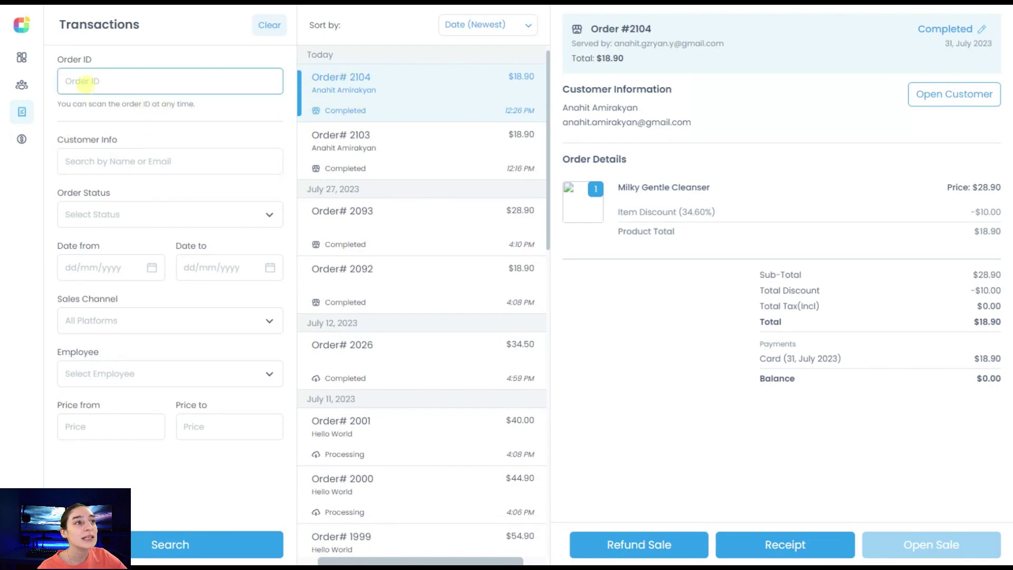
{"action": "left_click", "coordinate": [86, 81]}
{"action": "scroll", "coordinate": [369, 126], "scroll_direction": "down", "scroll_amount": 3}
{"action": "scroll", "coordinate": [369, 126], "scroll_direction": "up", "scroll_amount": 3}
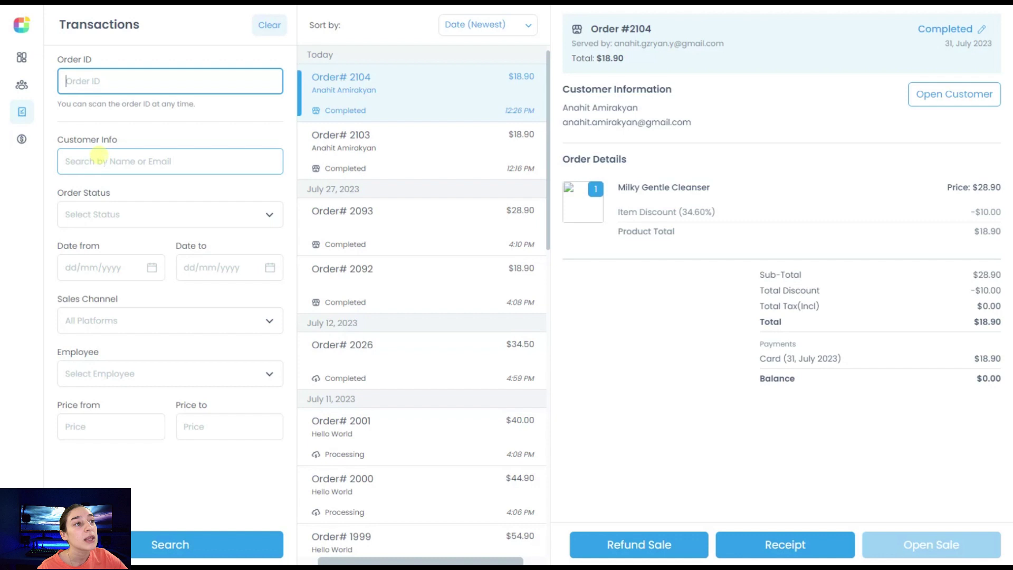
{"action": "left_click", "coordinate": [102, 164]}
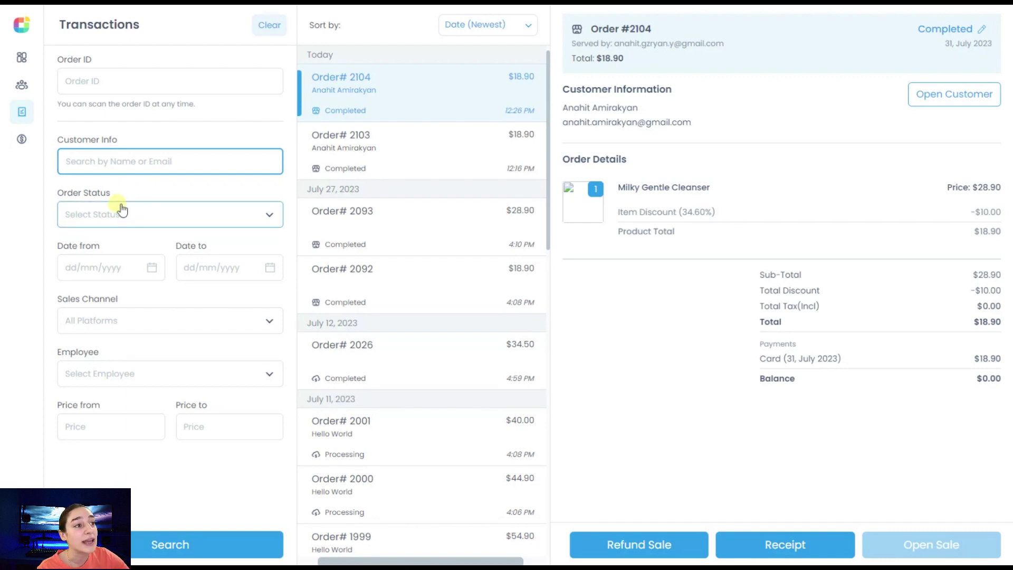
{"action": "left_click", "coordinate": [119, 221]}
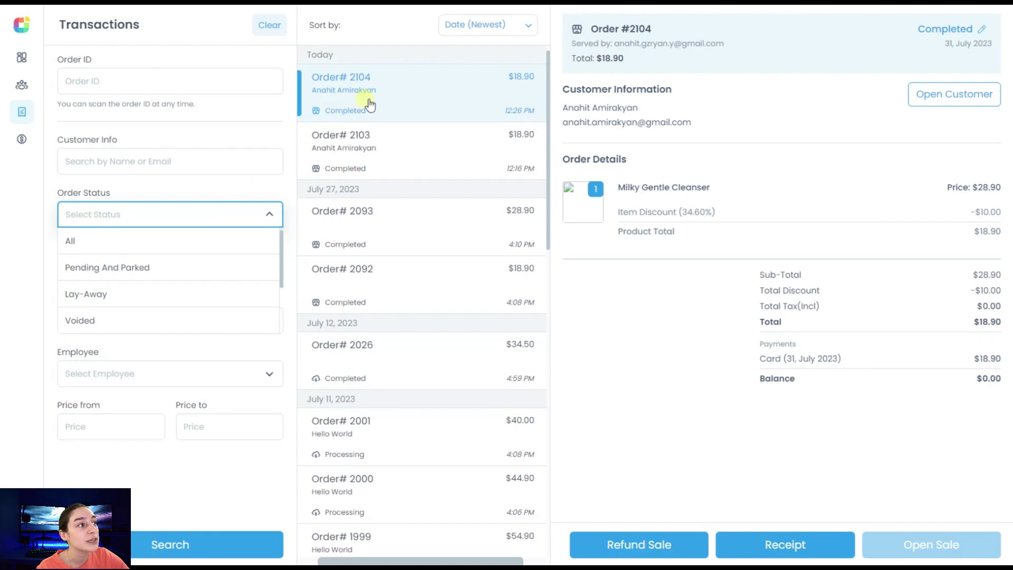
{"action": "scroll", "coordinate": [79, 290], "scroll_direction": "down", "scroll_amount": 2}
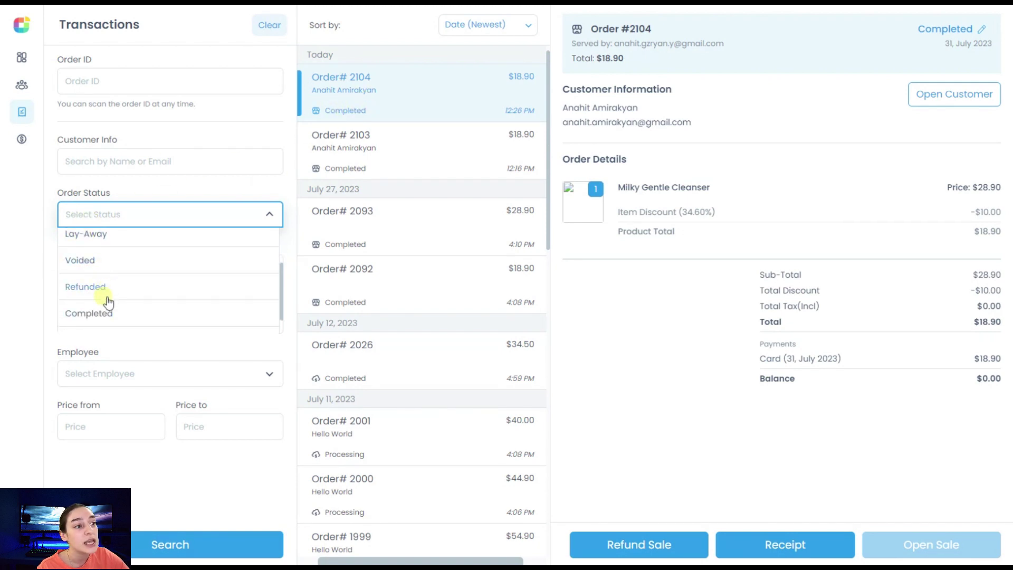
{"action": "left_click", "coordinate": [106, 313]}
Step: Leave the date range, sales channel and employee filters unchanged
{"action": "left_click", "coordinate": [98, 267]}
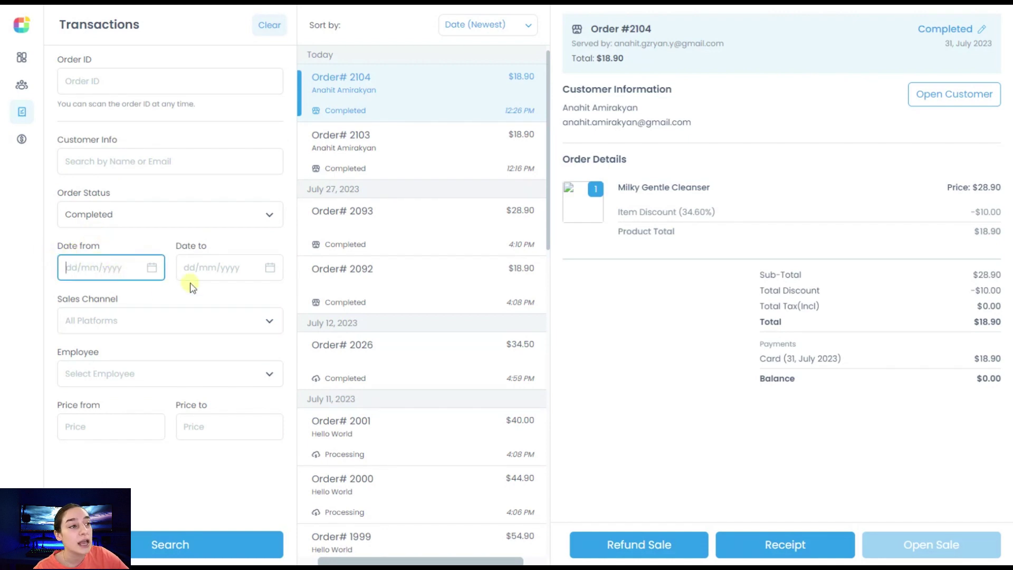
{"action": "left_click", "coordinate": [192, 265]}
{"action": "left_click", "coordinate": [106, 267]}
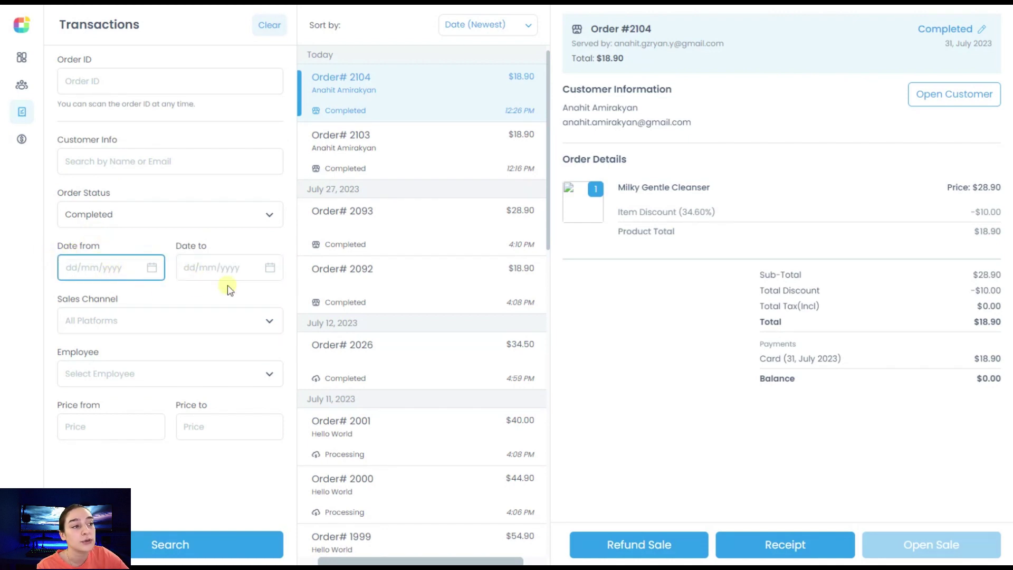
{"action": "left_click", "coordinate": [138, 328]}
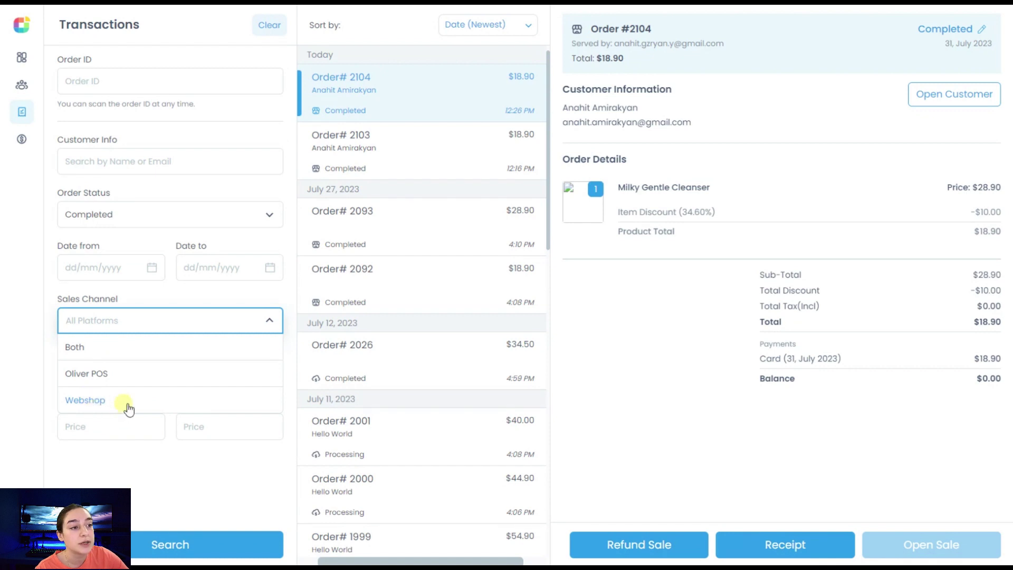
{"action": "left_click", "coordinate": [111, 331]}
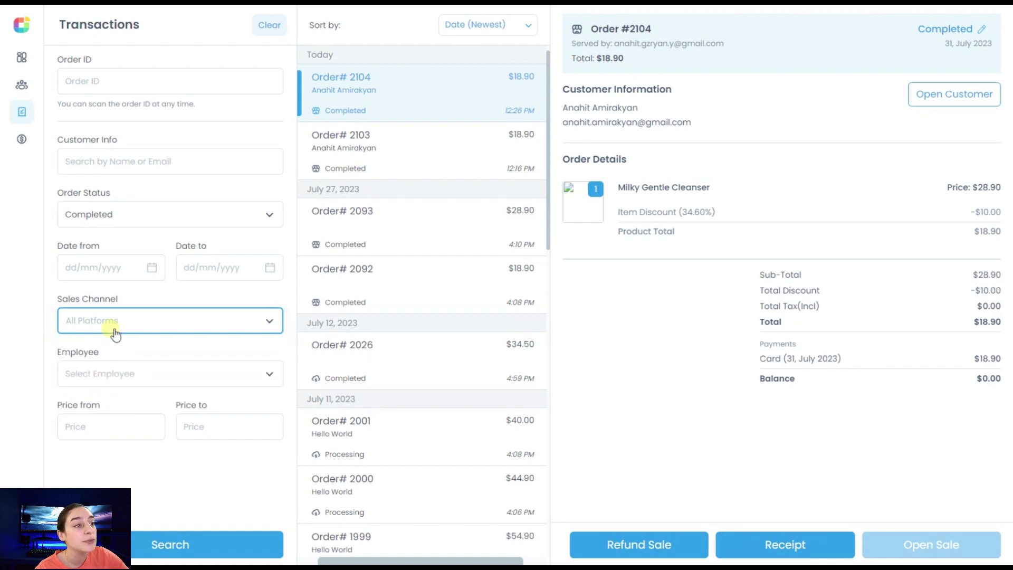
{"action": "left_click", "coordinate": [91, 374]}
{"action": "left_click", "coordinate": [110, 378]}
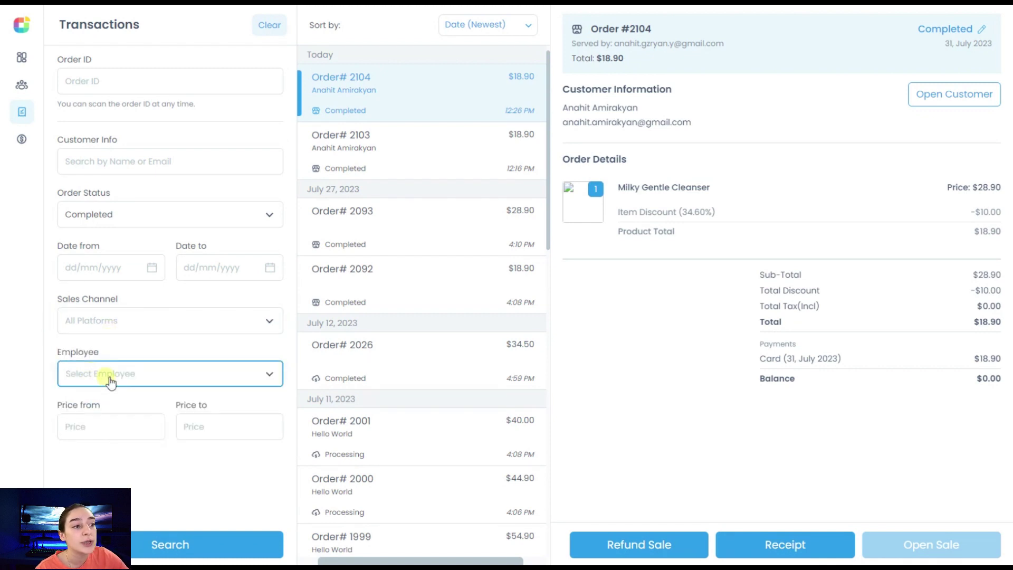
{"action": "left_click", "coordinate": [103, 374]}
{"action": "left_click", "coordinate": [106, 376]}
Step: Leave the price range empty and search to list the completed cleanser order
{"action": "left_click", "coordinate": [112, 425]}
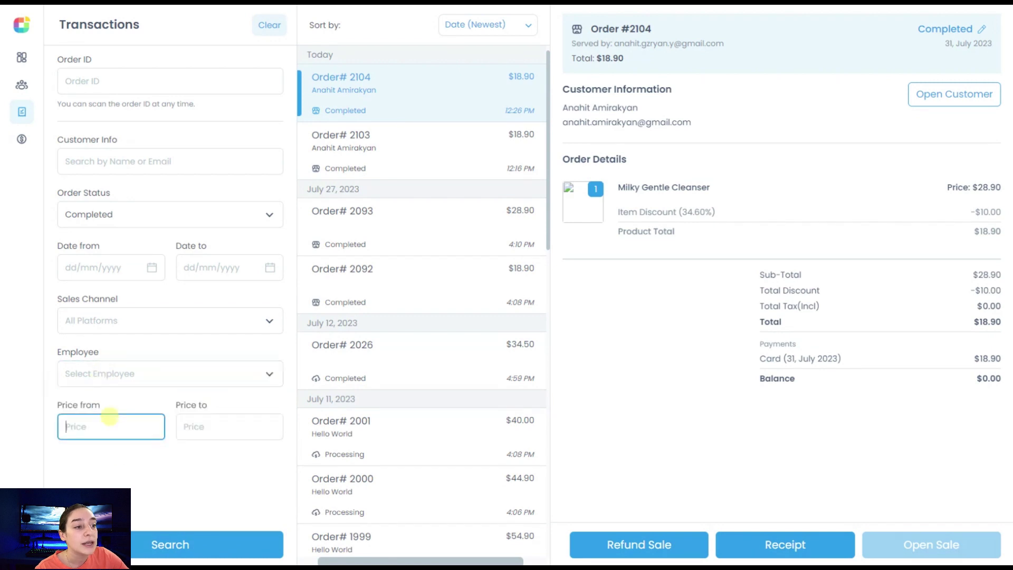
{"action": "left_click", "coordinate": [182, 423]}
{"action": "left_click", "coordinate": [112, 420]}
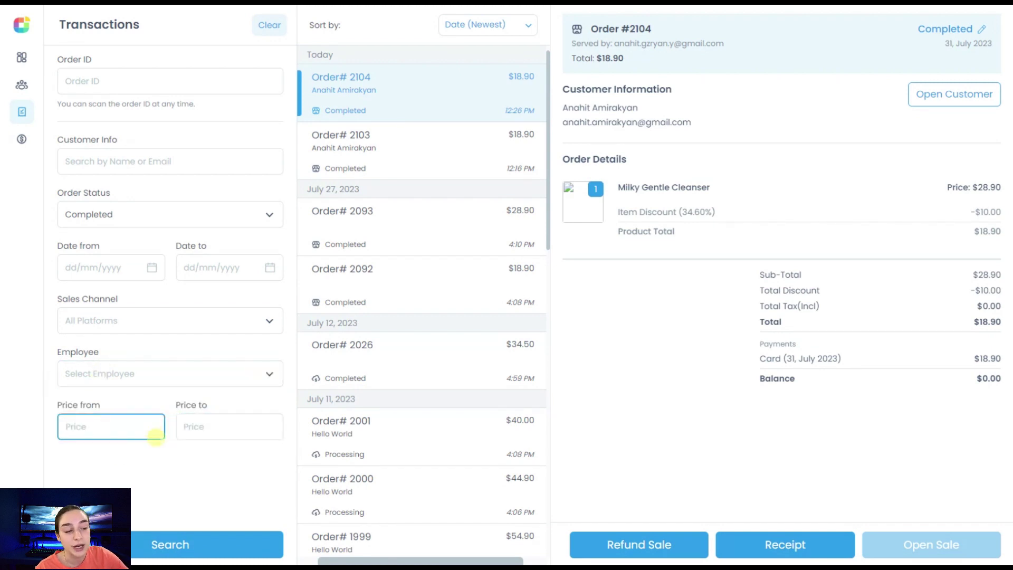
{"action": "left_click", "coordinate": [158, 545]}
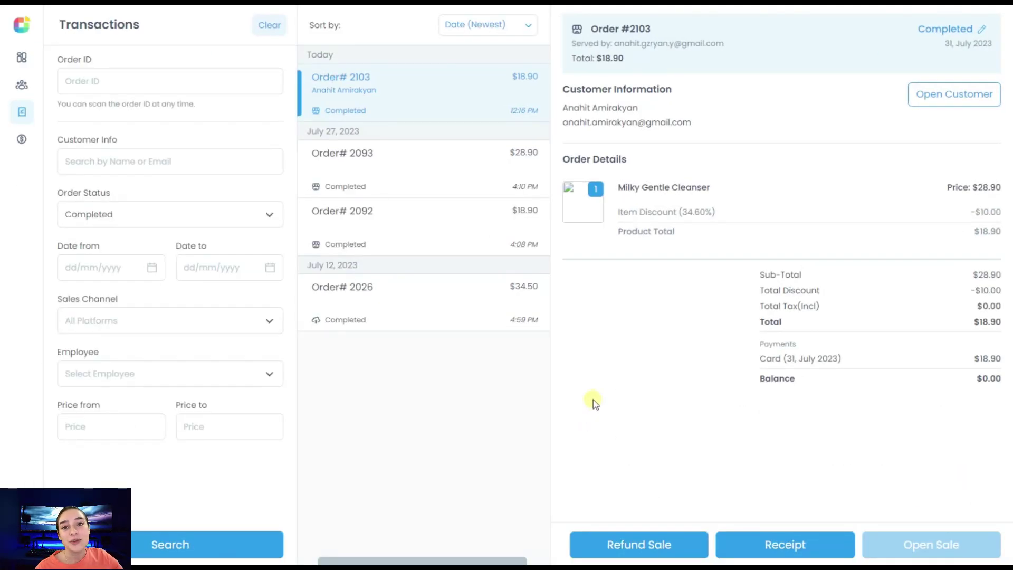
Step: Refund the Milky Gentle Cleanser at quantity 1/1, returning $18.90 to the card
{"action": "left_click", "coordinate": [608, 542]}
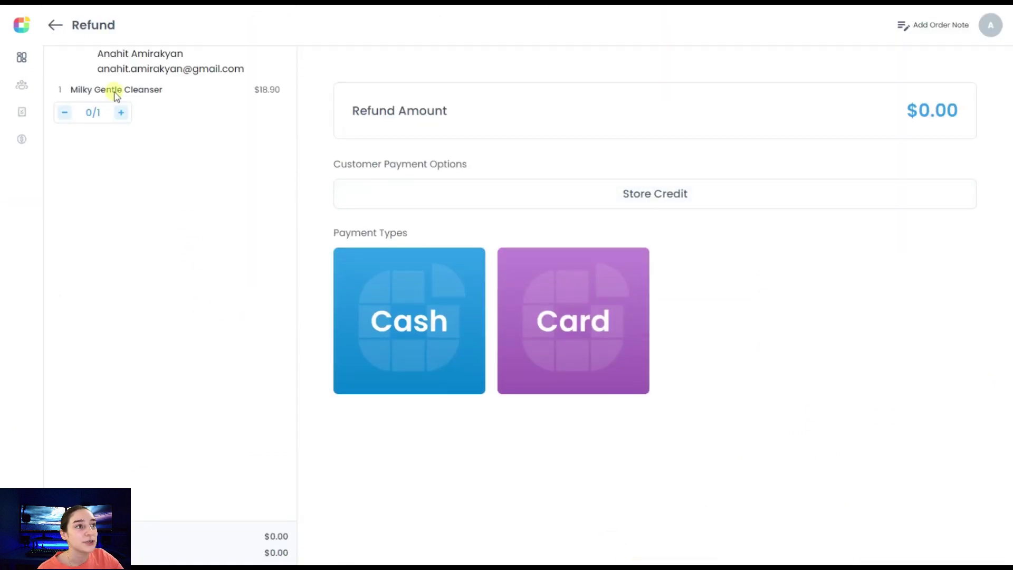
{"action": "left_click", "coordinate": [122, 114]}
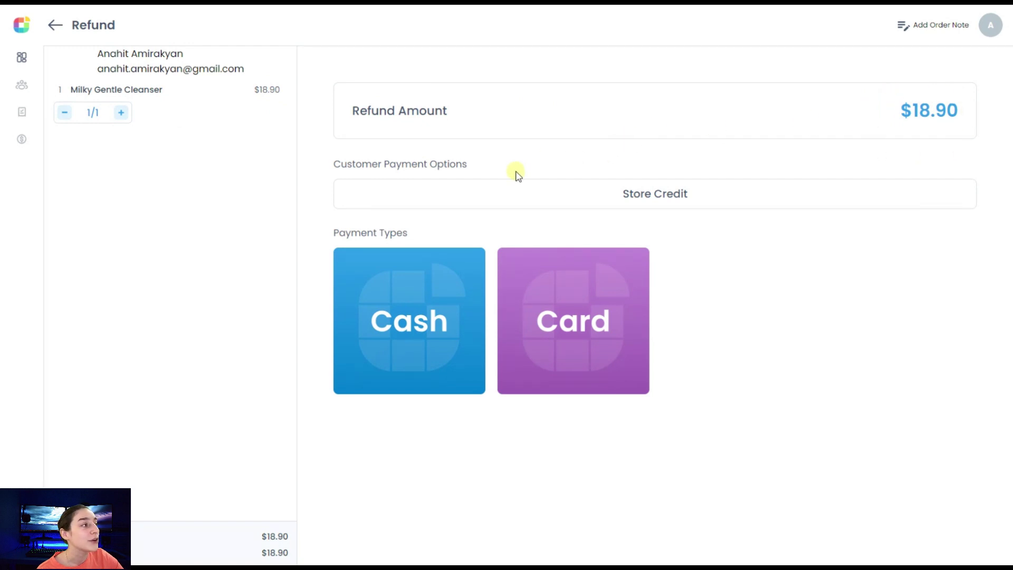
{"action": "left_click", "coordinate": [411, 260]}
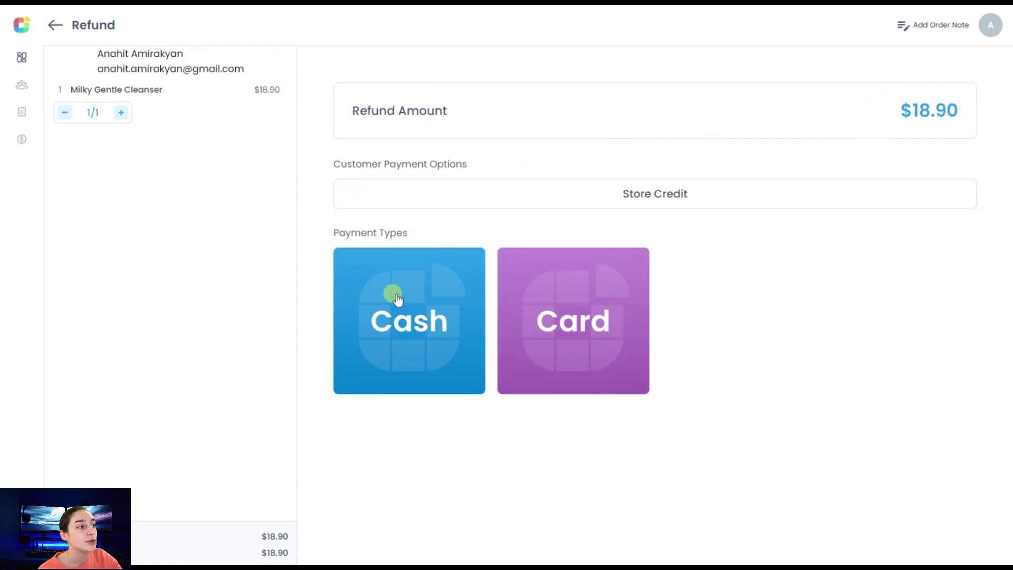
{"action": "left_click", "coordinate": [423, 296]}
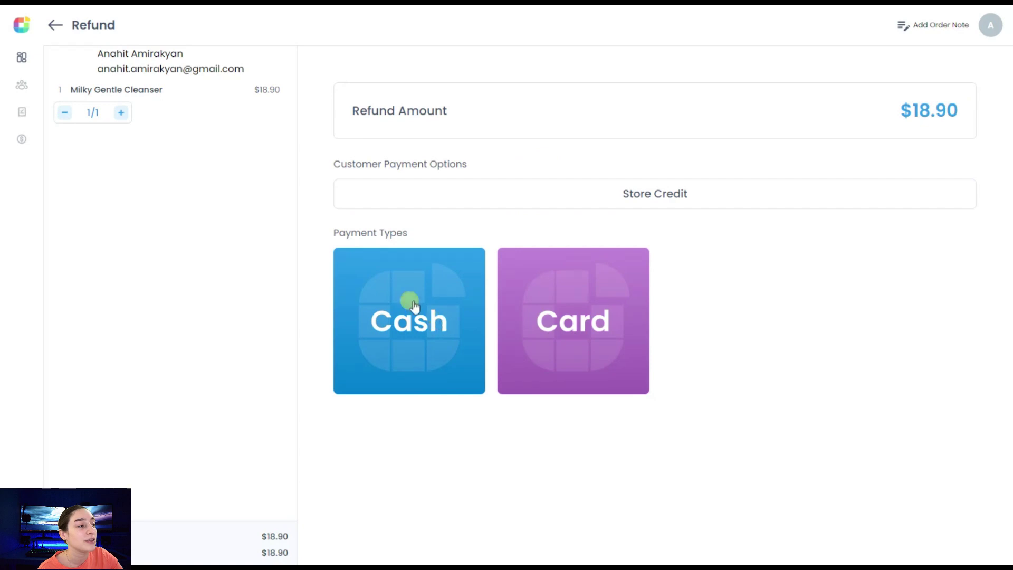
{"action": "left_click", "coordinate": [536, 327]}
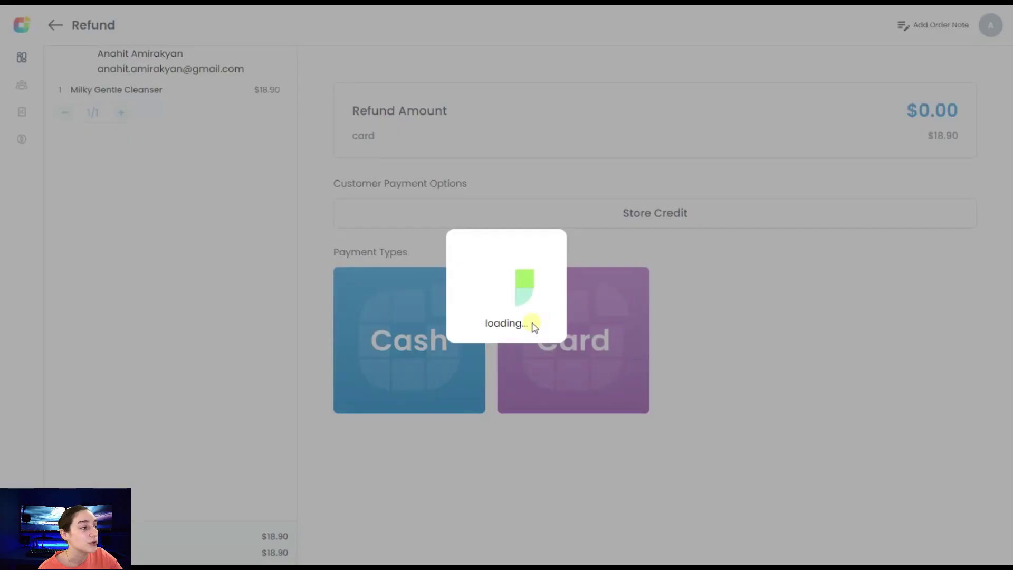